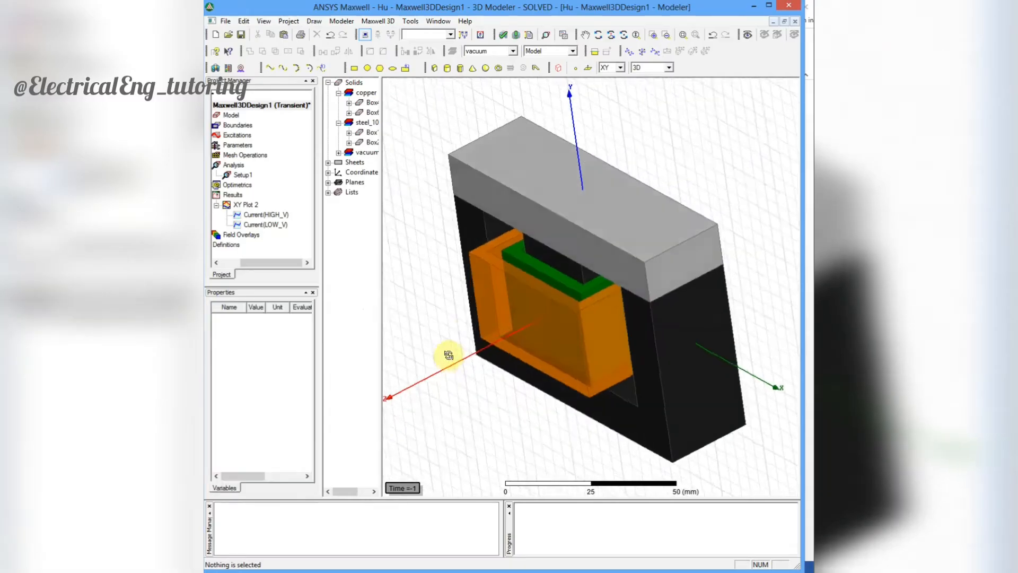
# Examine the solved transformer model from another angle and review its winding currents in XY Plot 2.
pyautogui.moveTo(463, 333); pyautogui.dragTo(525, 343)
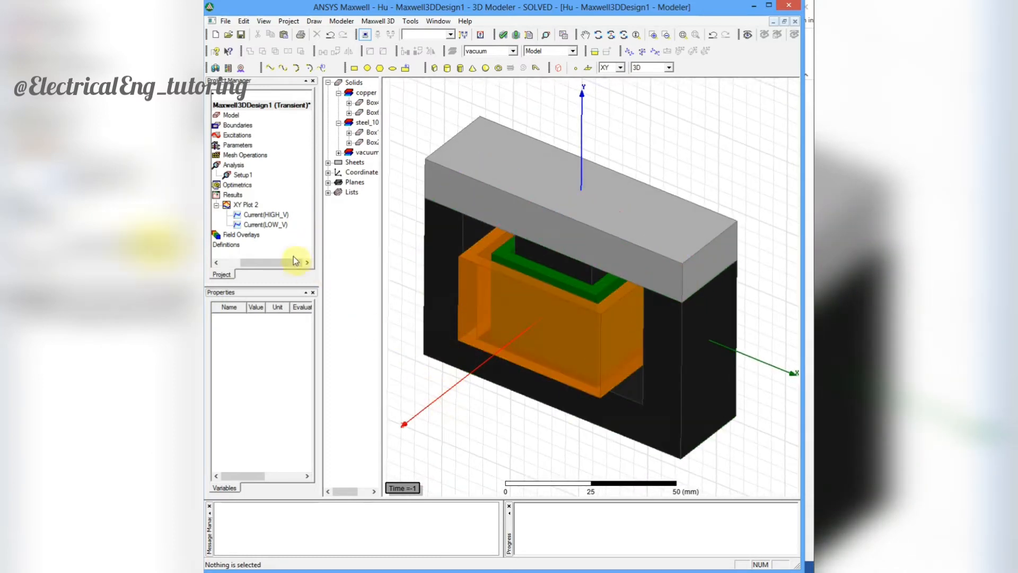
pyautogui.doubleClick(244, 206)
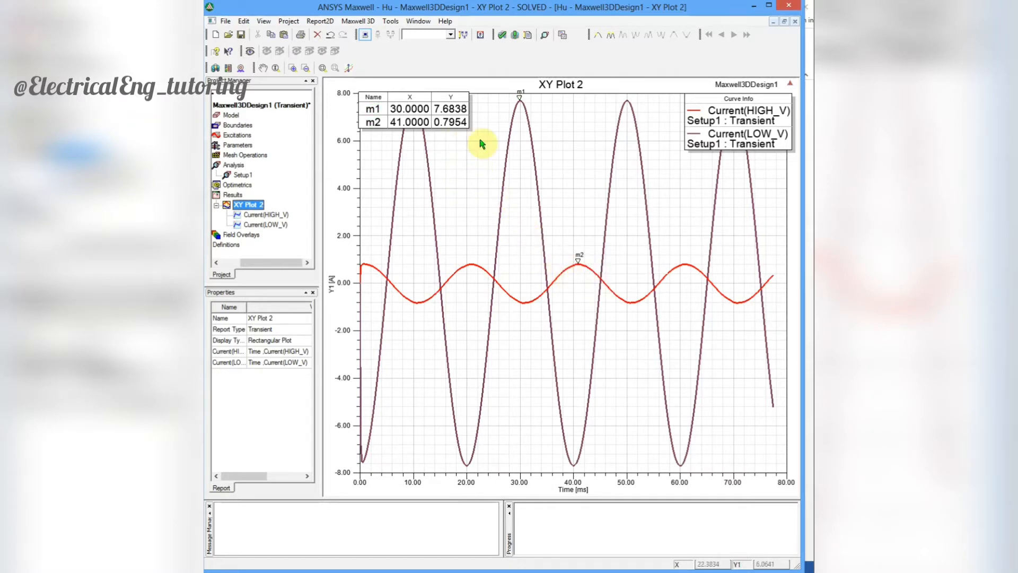
pyautogui.doubleClick(269, 106)
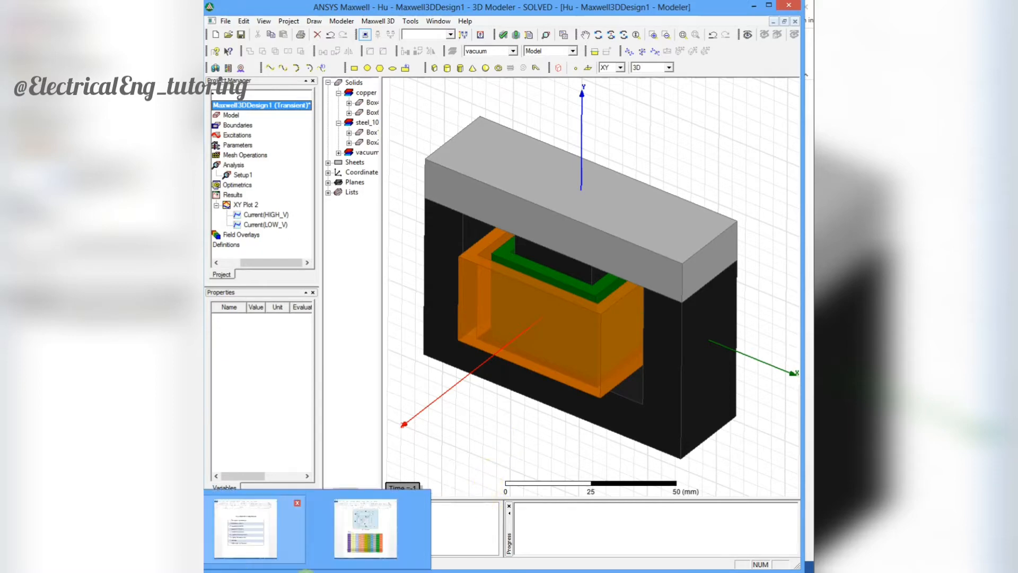
# Switch to ANSYS Electronics Desktop and insert a Maxwell 3D design into the empty project.
pyautogui.click(554, 572)
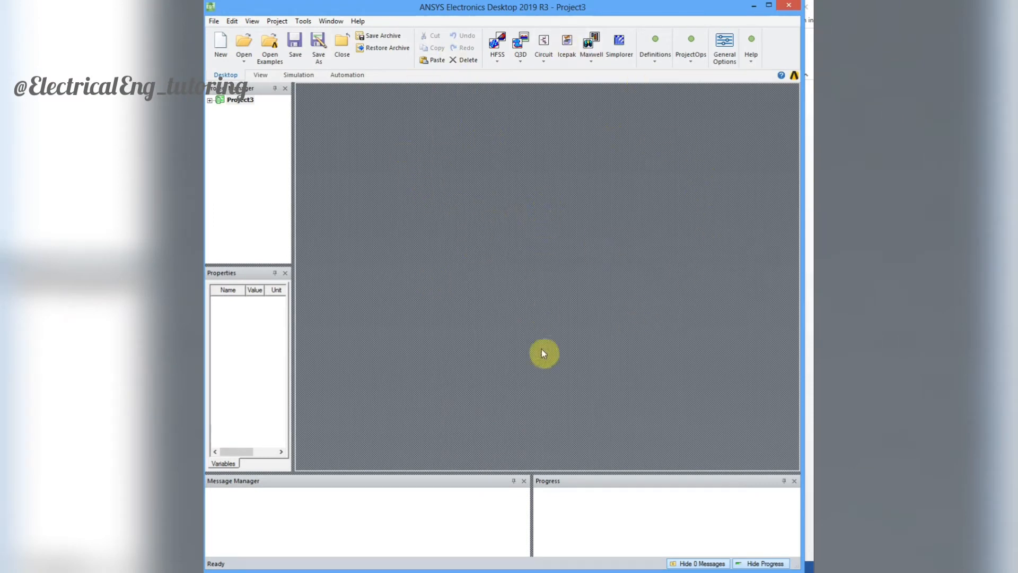
pyautogui.click(378, 571)
pyautogui.click(594, 62)
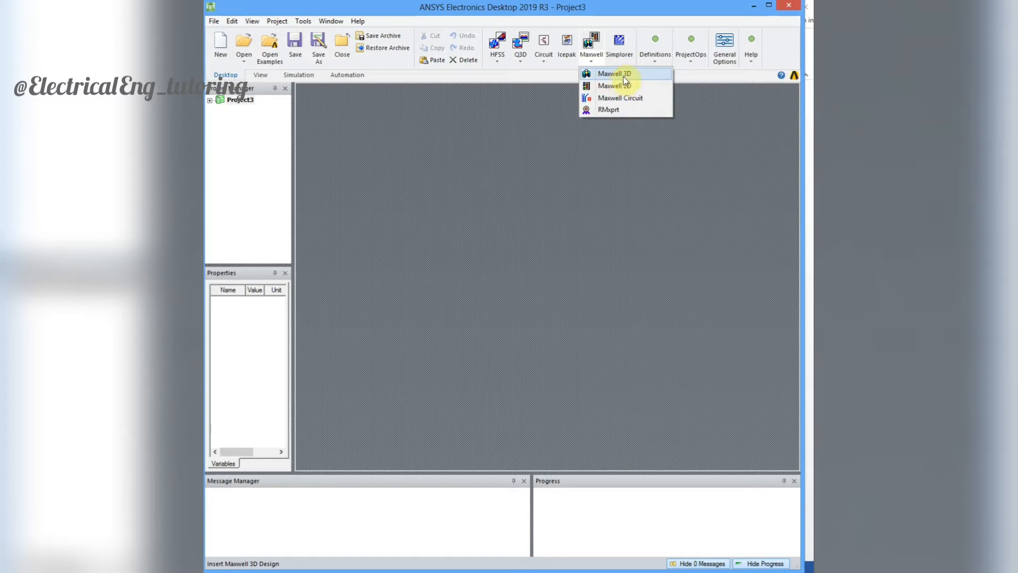
pyautogui.click(614, 77)
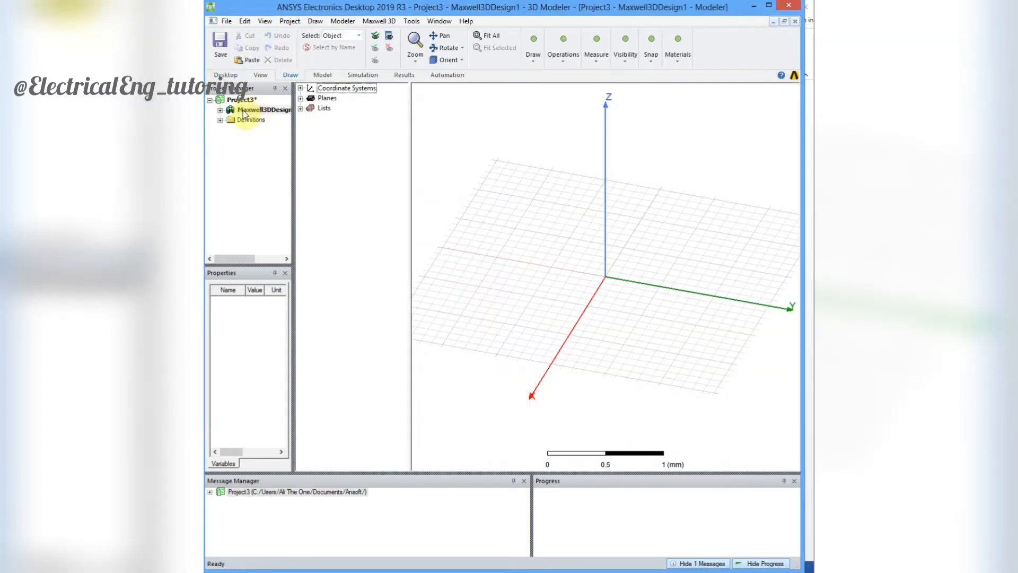
pyautogui.moveTo(292, 163); pyautogui.dragTo(325, 163)
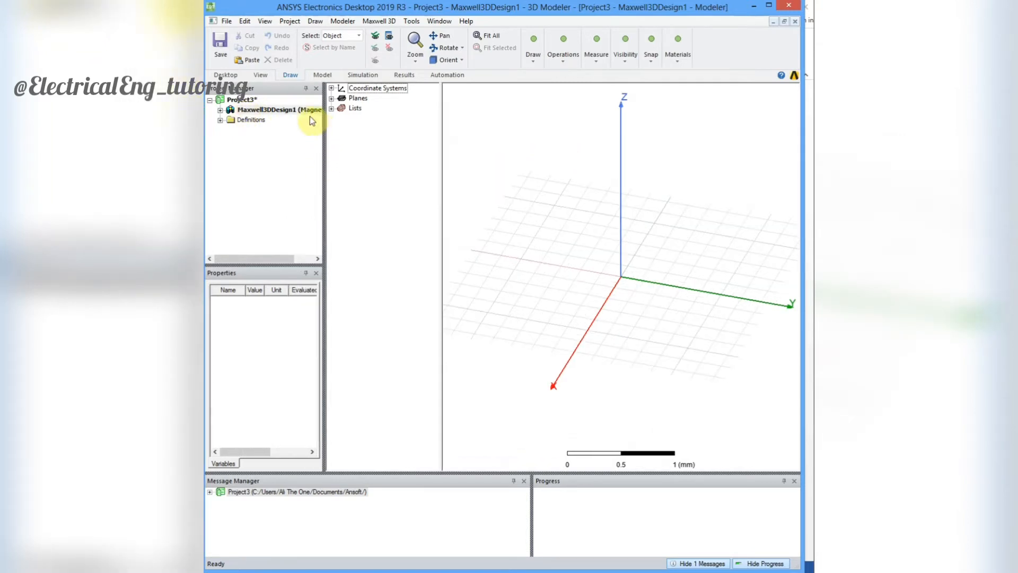
# Set the solution type of the new Maxwell 3D design to magnetic Transient.
pyautogui.rightClick(295, 111)
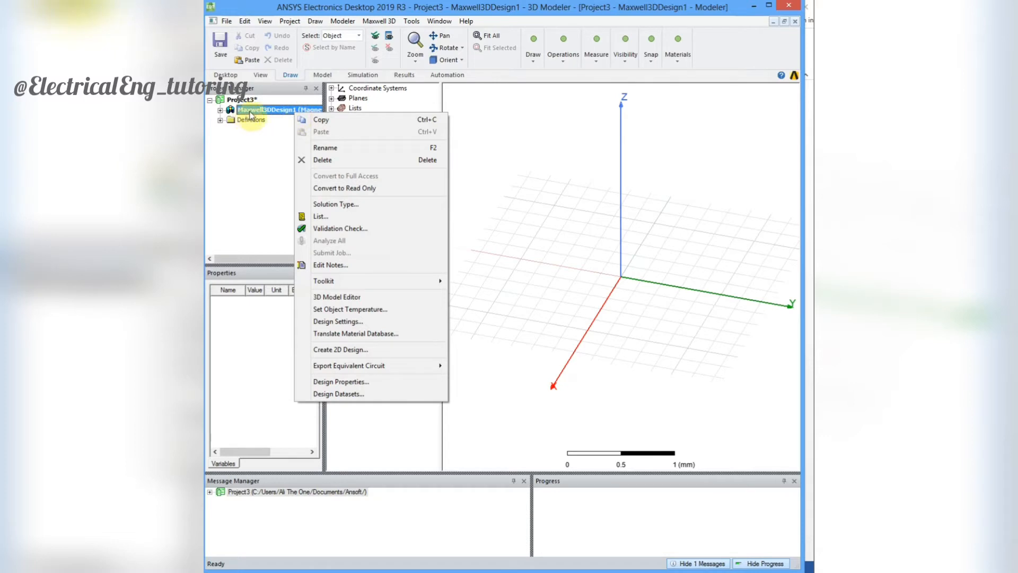
pyautogui.click(364, 208)
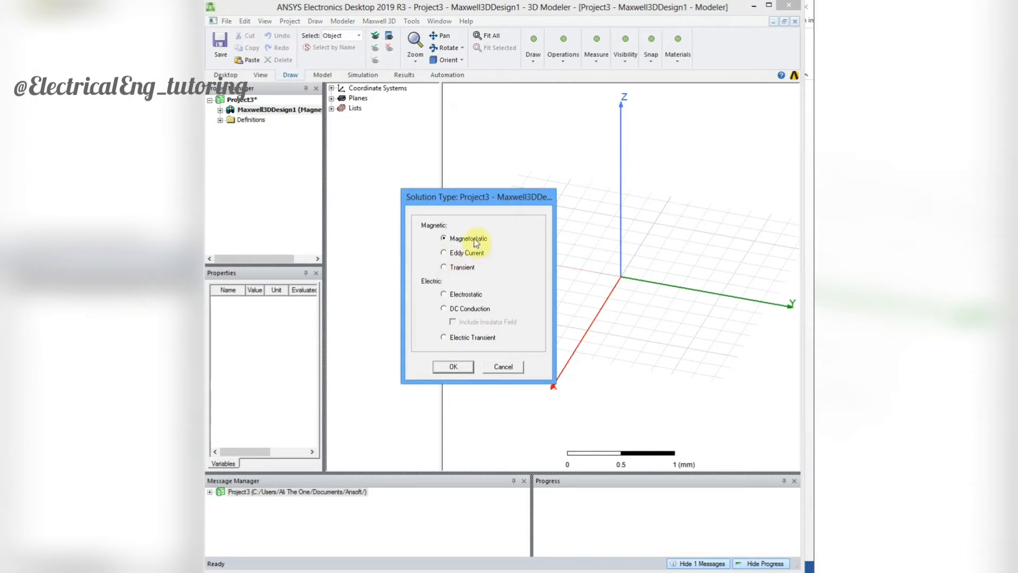
pyautogui.click(453, 269)
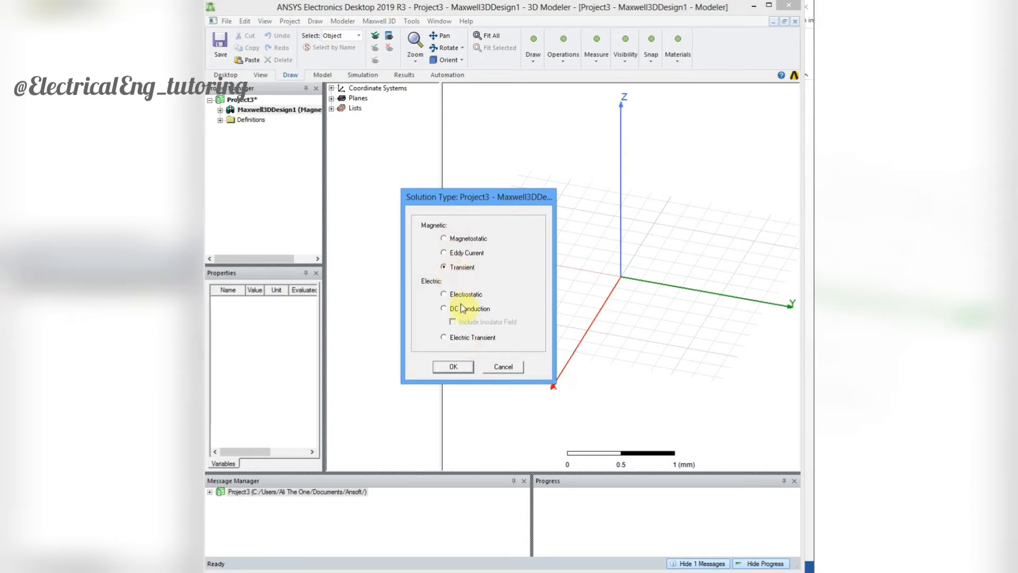
pyautogui.click(451, 366)
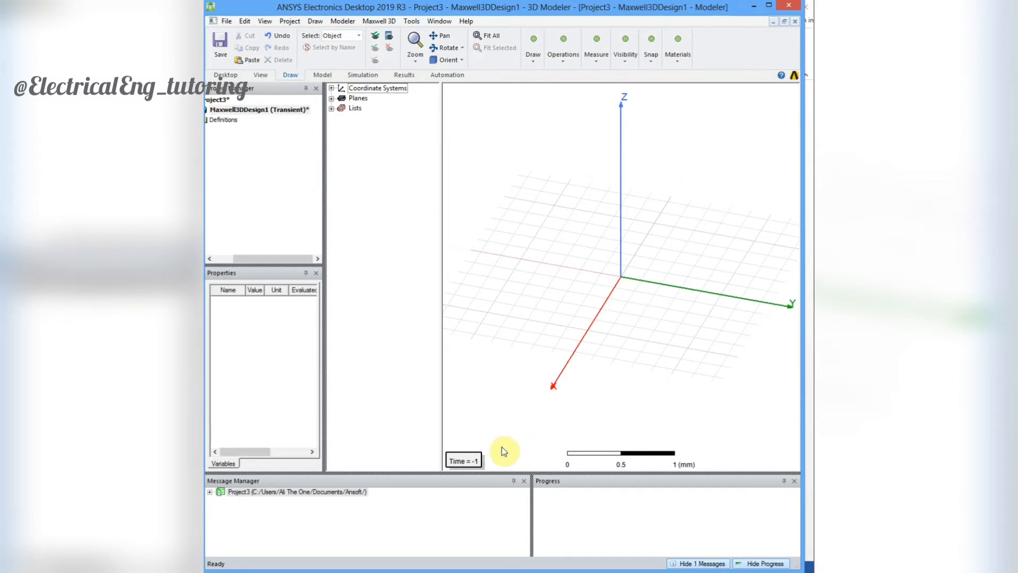
# Consult the EI core dimension table in the Word document CW_Final.docx, and start a box with its first corner at (-47, -35, -14) mm.
pyautogui.click(382, 571)
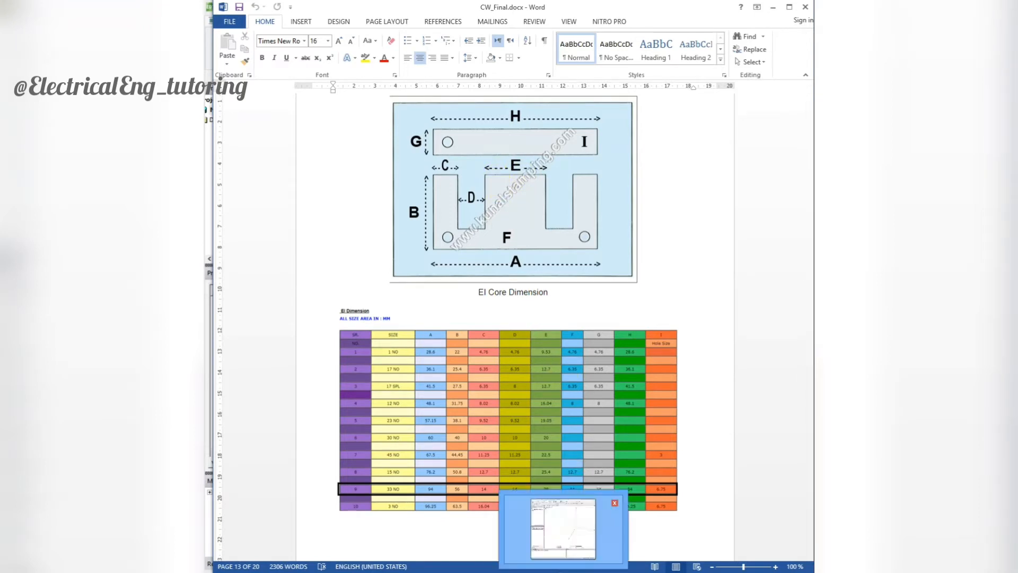
pyautogui.click(555, 571)
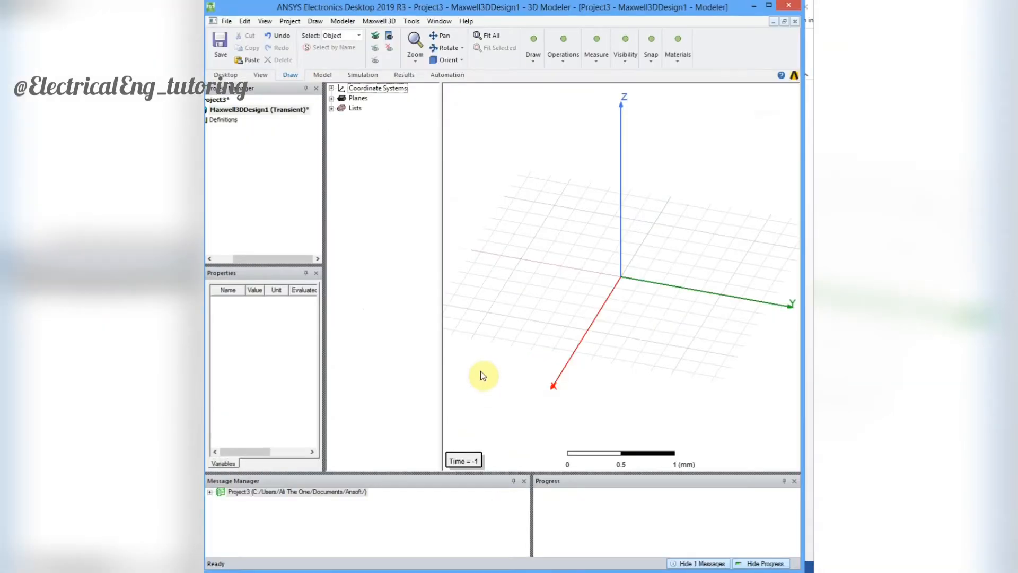
pyautogui.click(534, 59)
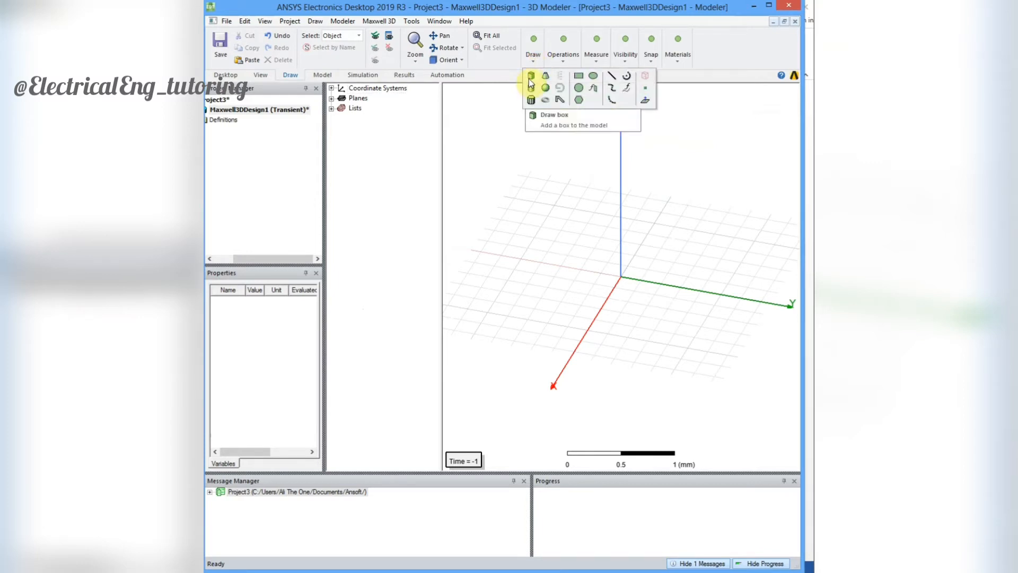
pyautogui.hotkey('alt', 'Tab')
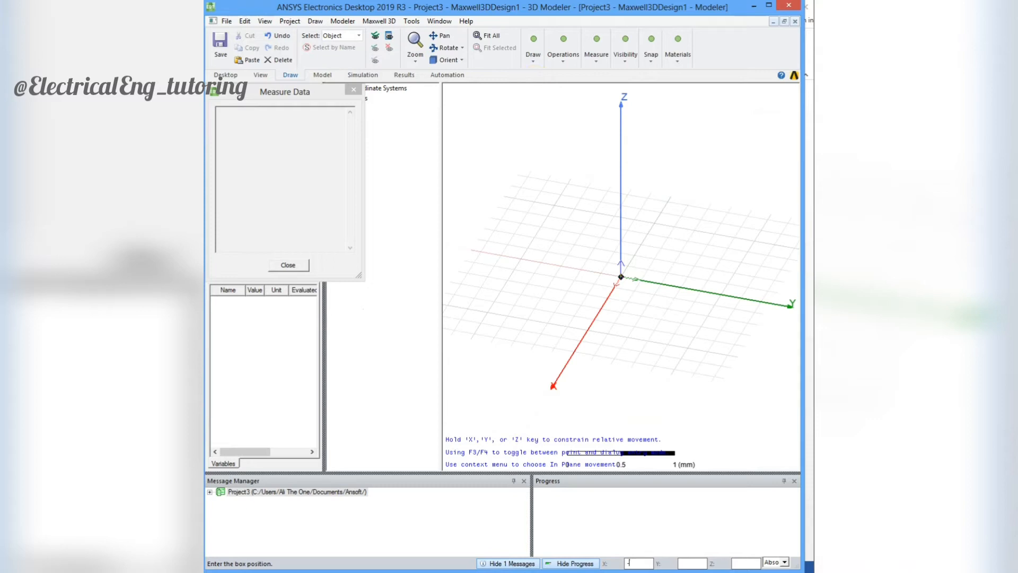
pyautogui.write('7')
pyautogui.click(682, 563)
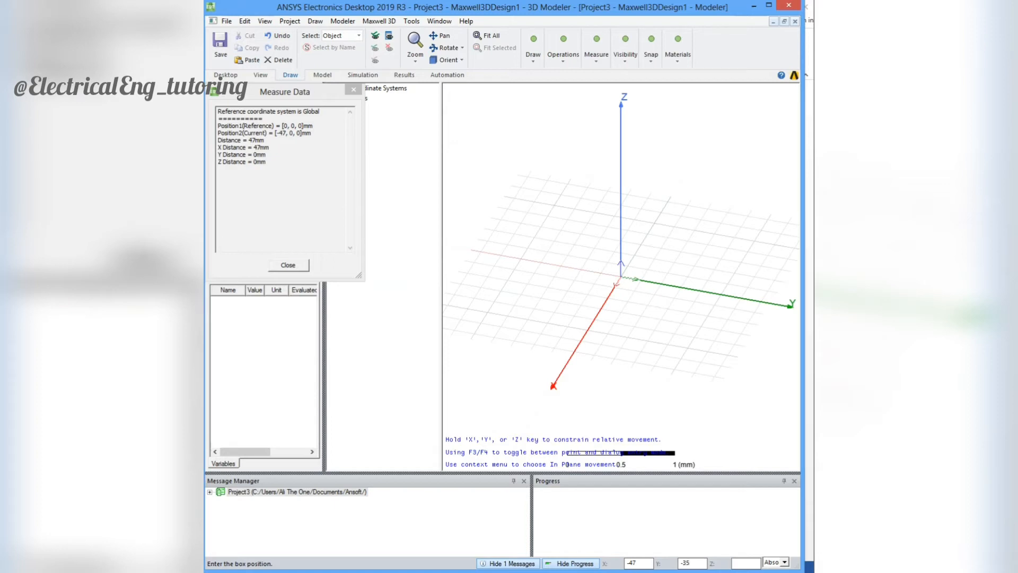
pyautogui.press('Tab')
pyautogui.write('-')
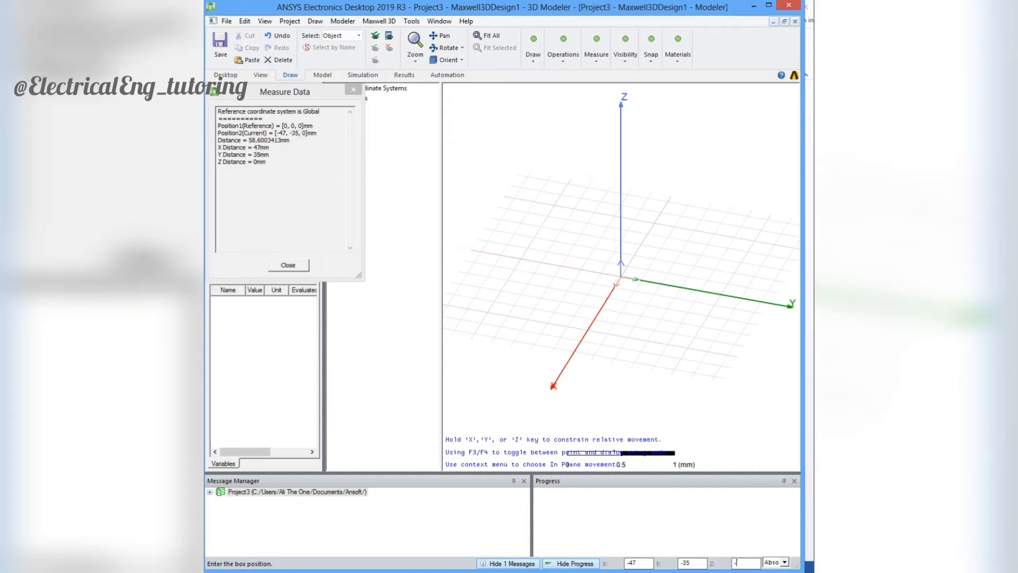
pyautogui.write('14')
pyautogui.press('Return')
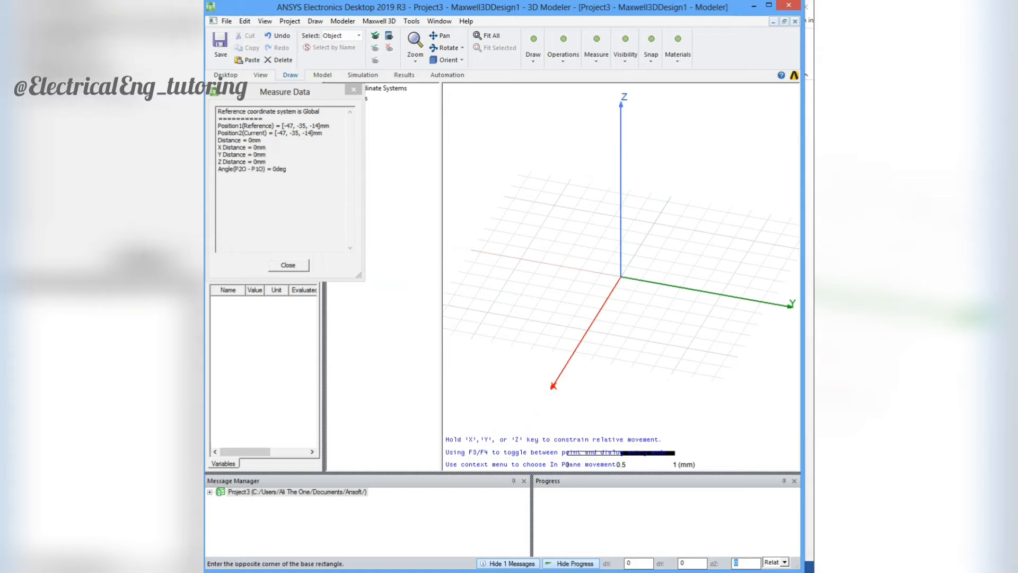
# Complete the core box with a base of 94 mm in X by 56 mm in Y and a height along Z.
pyautogui.click(629, 562)
pyautogui.write('94')
pyautogui.press('Tab')
pyautogui.write('56')
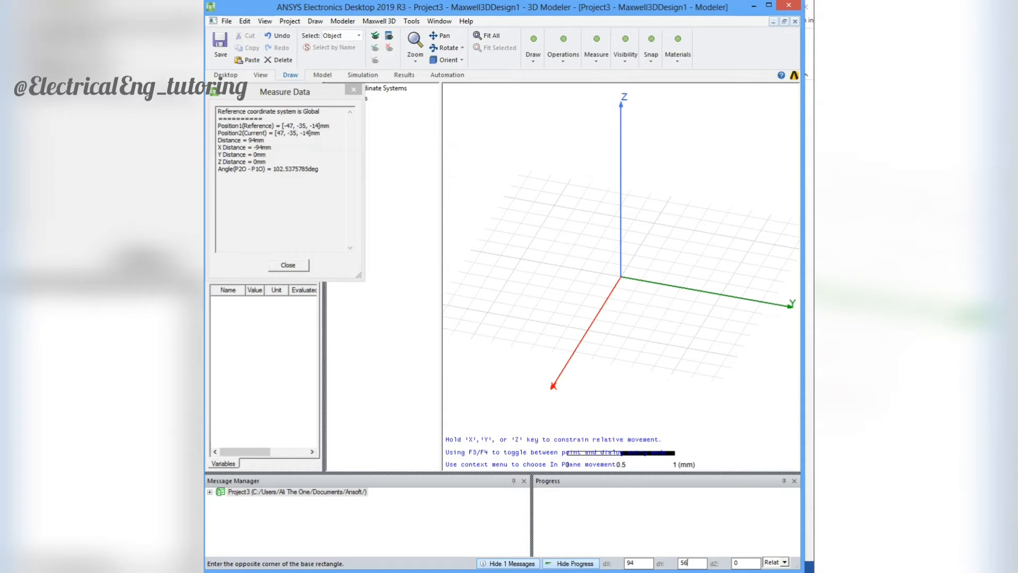
pyautogui.press('Return')
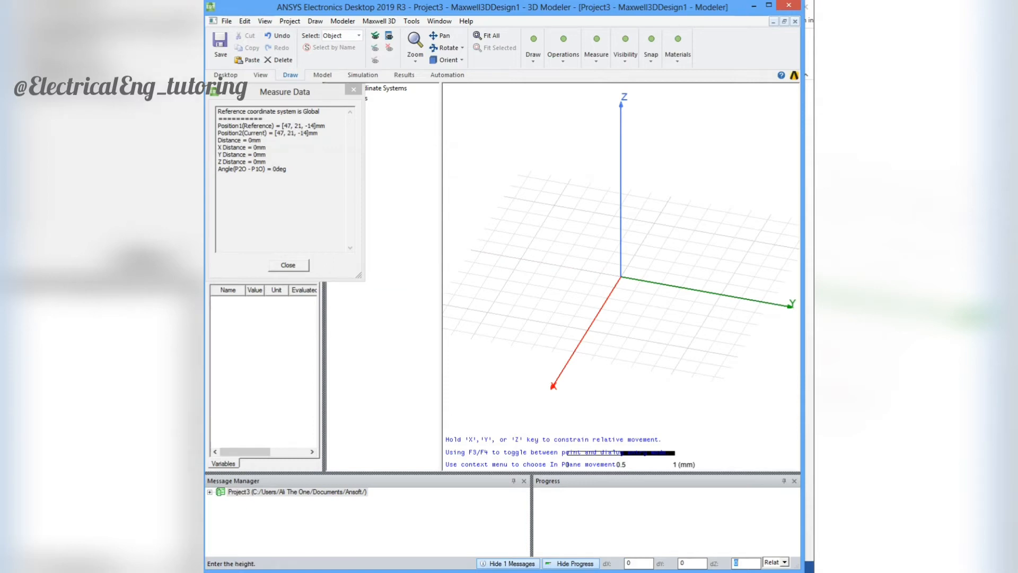
pyautogui.write('20')
pyautogui.press('Return')
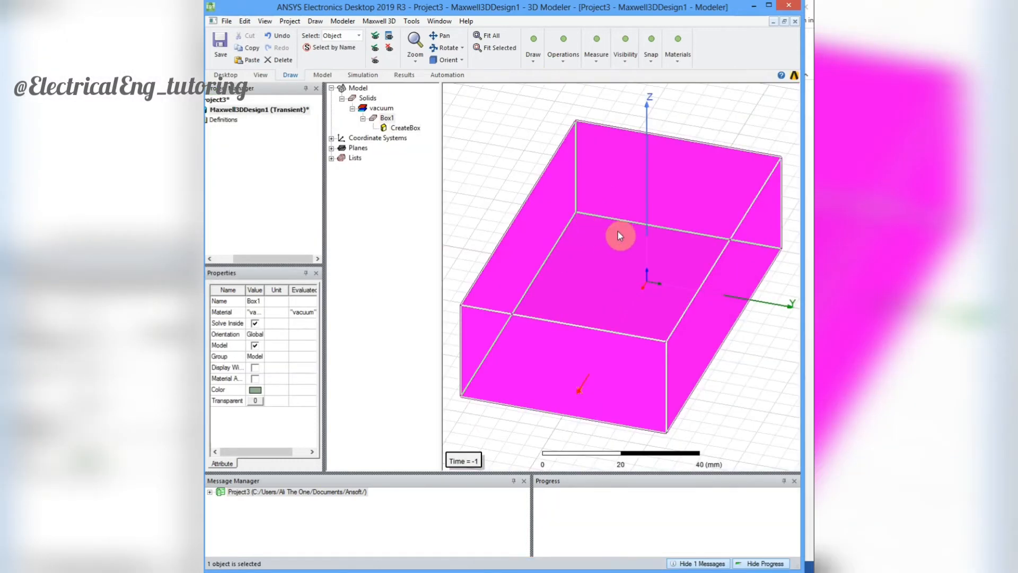
pyautogui.click(620, 274)
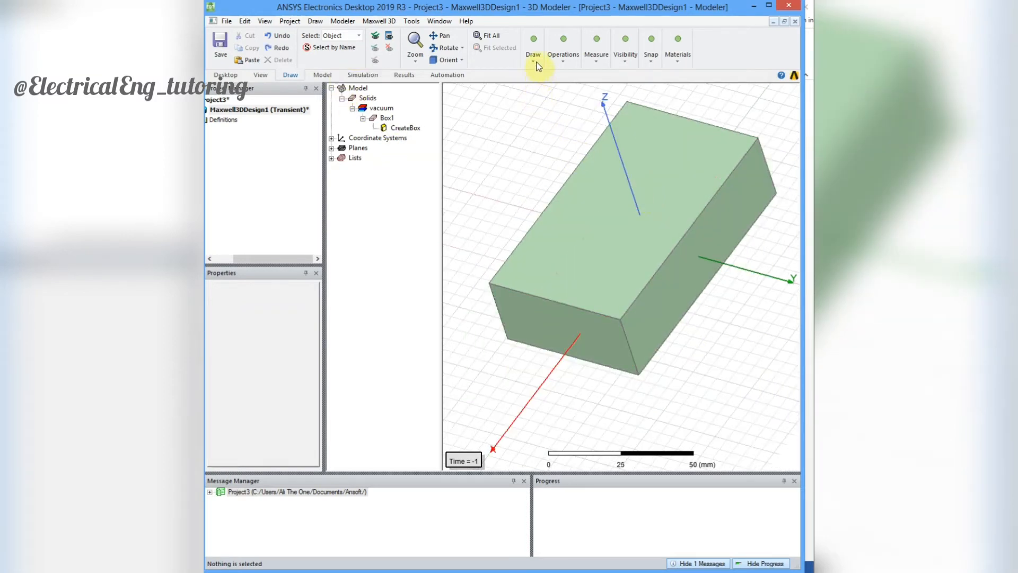
# Start a second box at the first box's lower rear corner, at (-47, 21, -14) mm.
pyautogui.click(534, 62)
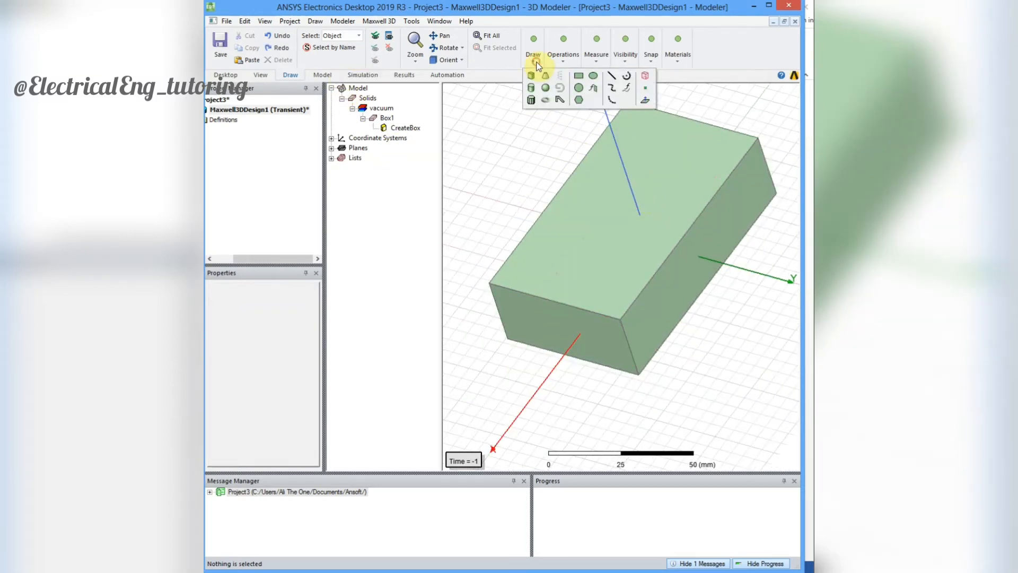
pyautogui.click(533, 87)
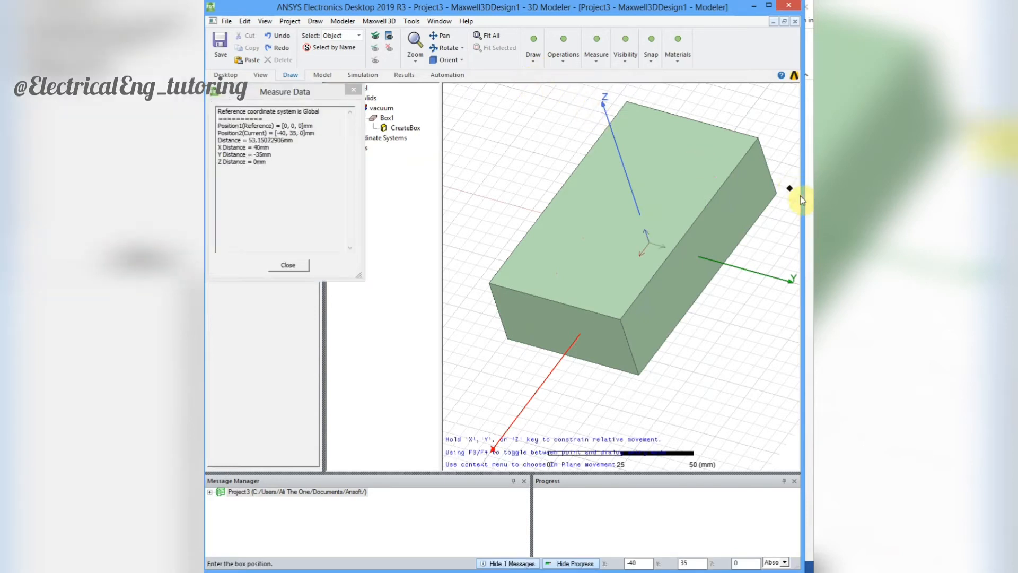
pyautogui.scroll(5, 785, 201)
pyautogui.scroll(3, 782, 192)
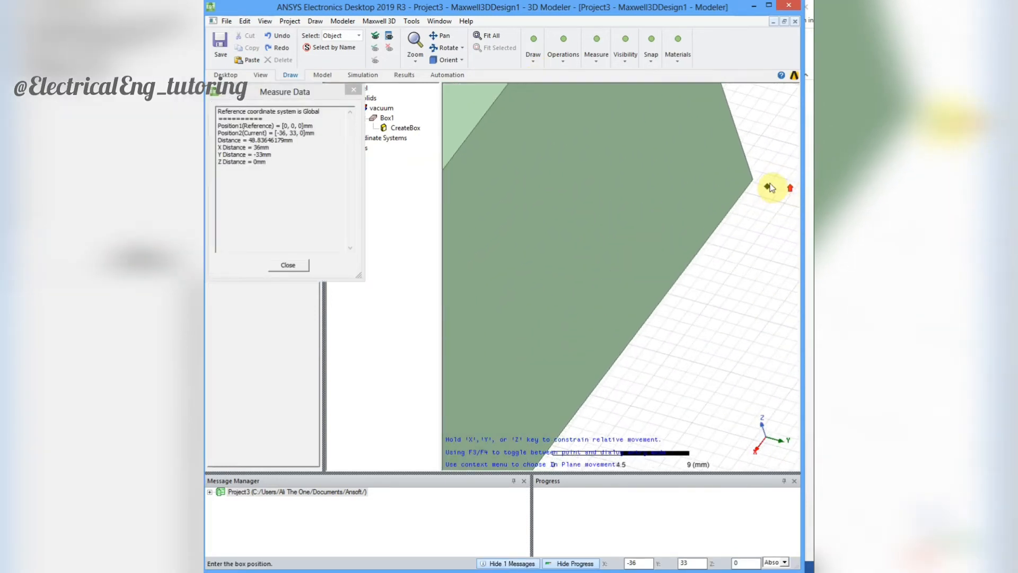
pyautogui.click(757, 181)
# Complete the second box with a 94 mm by 14 mm base and the same height as the first box.
pyautogui.scroll(-5, 756, 244)
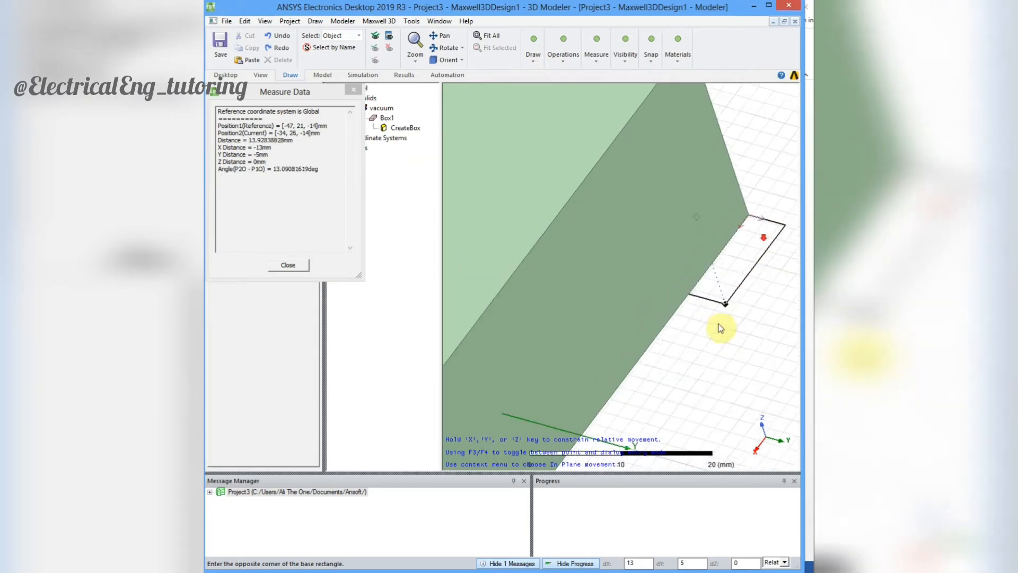
pyautogui.keyDown('alt'); pyautogui.moveTo(682, 396); pyautogui.dragTo(661, 387); pyautogui.keyUp('alt')
pyautogui.keyDown('shift'); pyautogui.moveTo(561, 385); pyautogui.dragTo(757, 166); pyautogui.keyUp('shift')
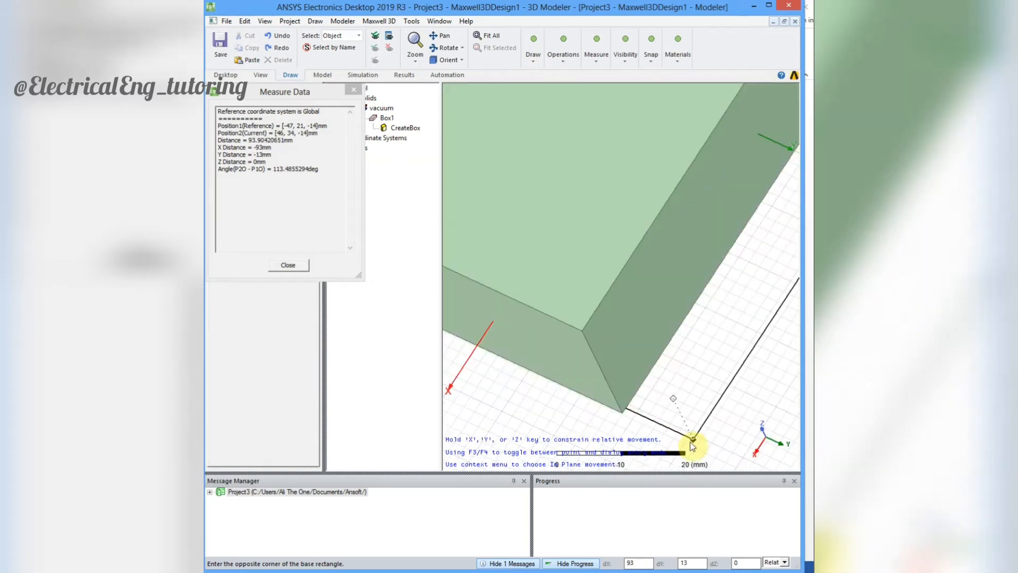
pyautogui.press('Tab')
pyautogui.write('6')
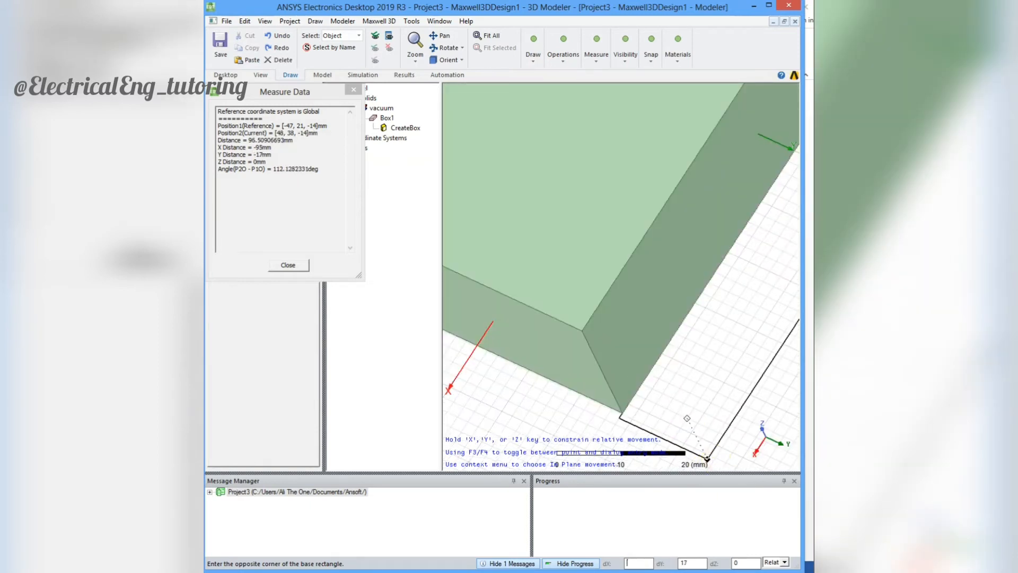
pyautogui.write('4')
pyautogui.press('Tab')
pyautogui.write('14')
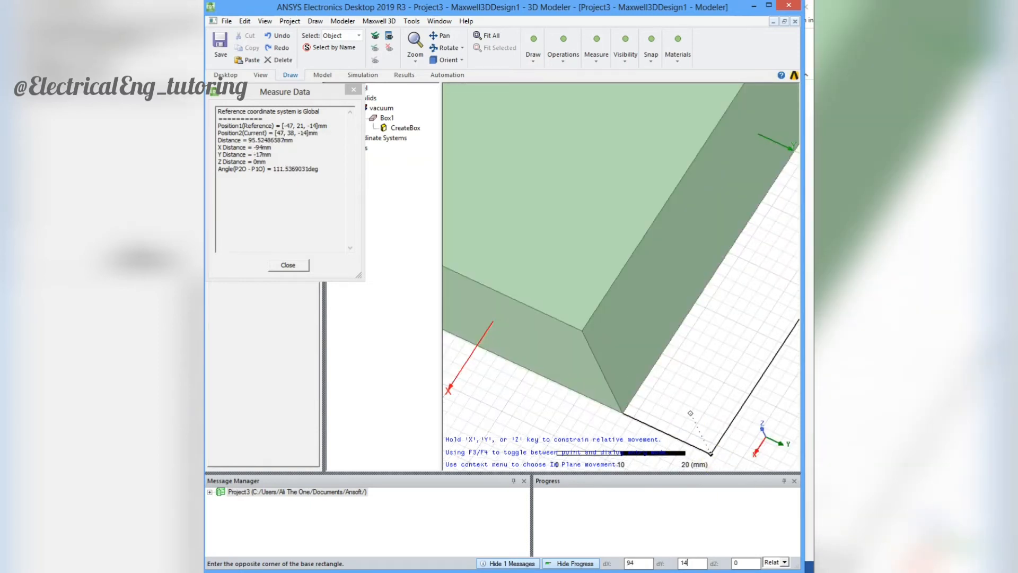
pyautogui.press('Return')
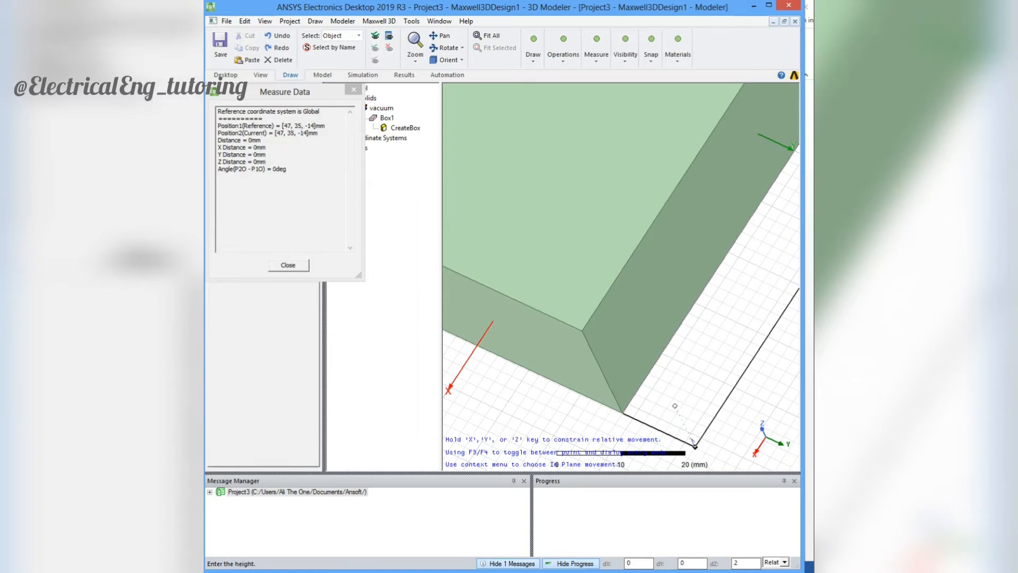
pyautogui.write('0')
pyautogui.press('Return')
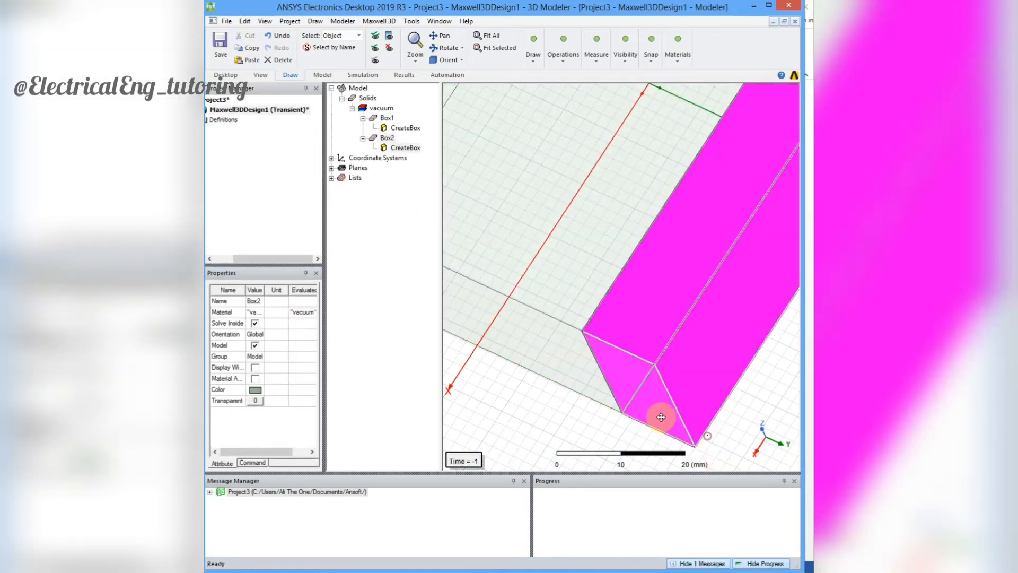
# Start a third box with its first corner at (-33, -21, -14) mm.
pyautogui.keyDown('alt'); pyautogui.moveTo(661, 417); pyautogui.dragTo(640, 384); pyautogui.keyUp('alt')
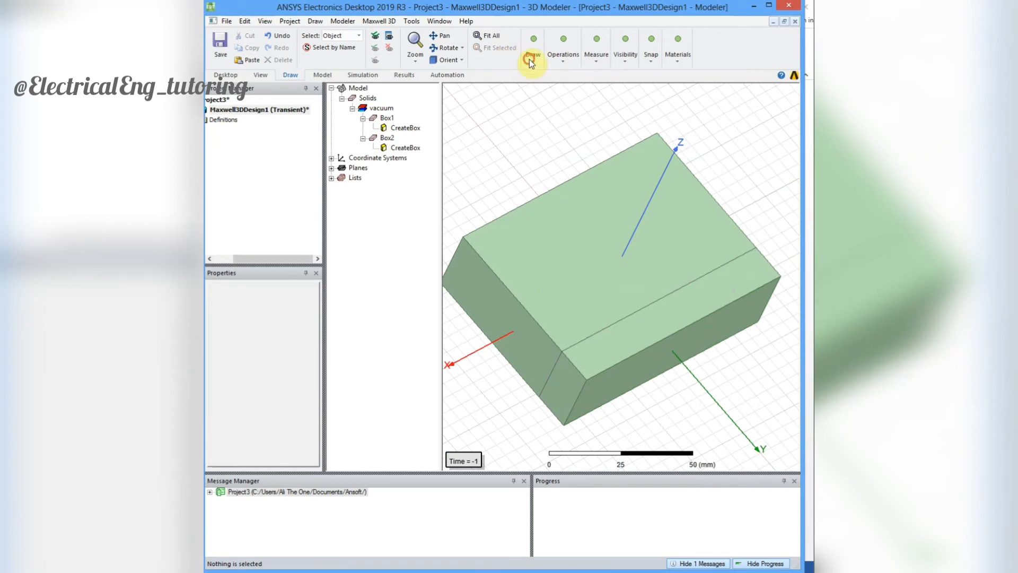
pyautogui.click(529, 59)
pyautogui.click(536, 71)
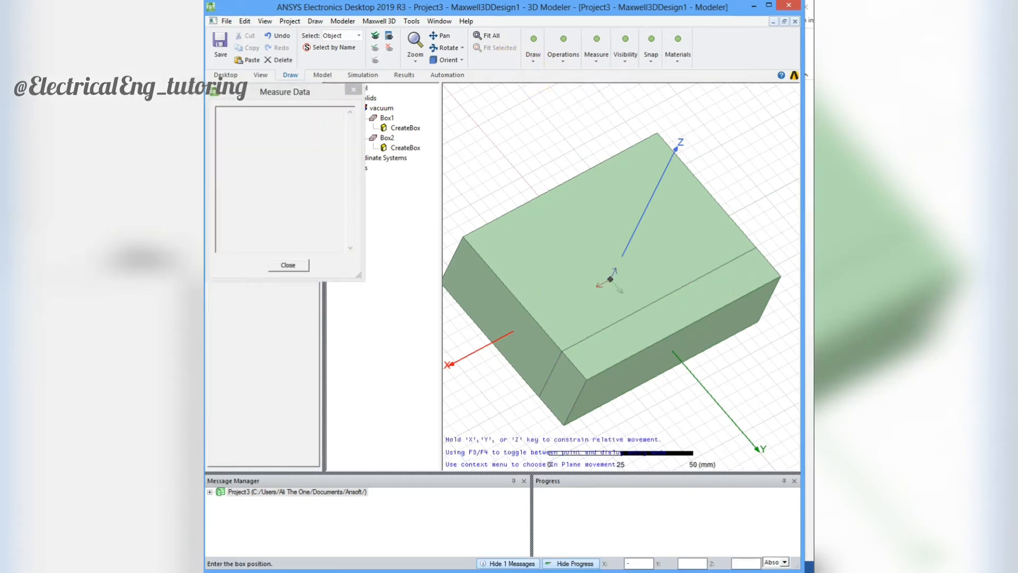
pyautogui.write('-33')
pyautogui.press('Tab')
pyautogui.write('-21')
pyautogui.press('Tab')
pyautogui.write('-14')
pyautogui.press('Return')
# Complete the third box with a base of 19 mm in X by 42 mm in Y and a height of 28 mm along Z.
pyautogui.press('Tab')
pyautogui.write('42')
pyautogui.press('Tab')
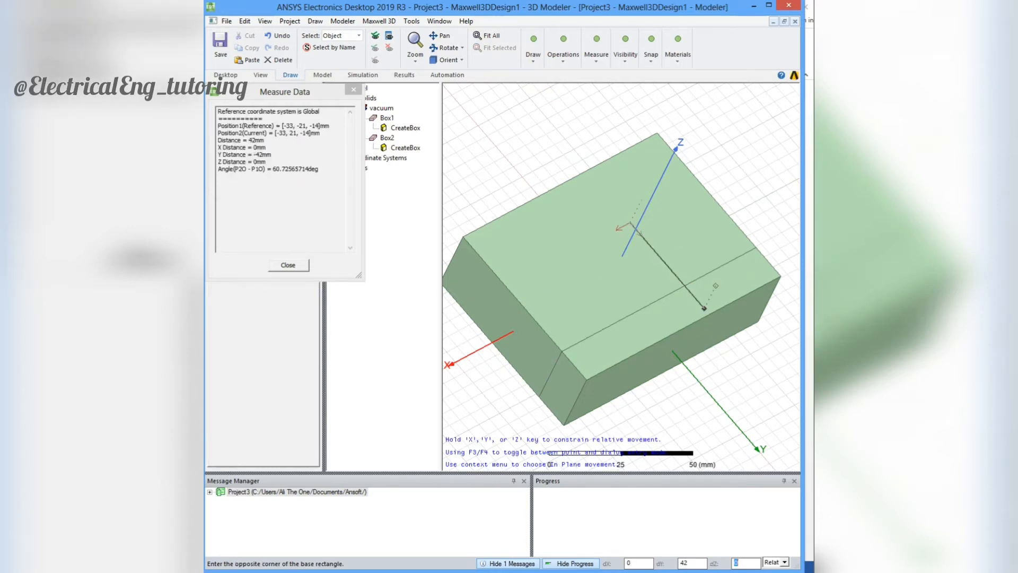
pyautogui.press('Tab')
pyautogui.write('19')
pyautogui.press('Return')
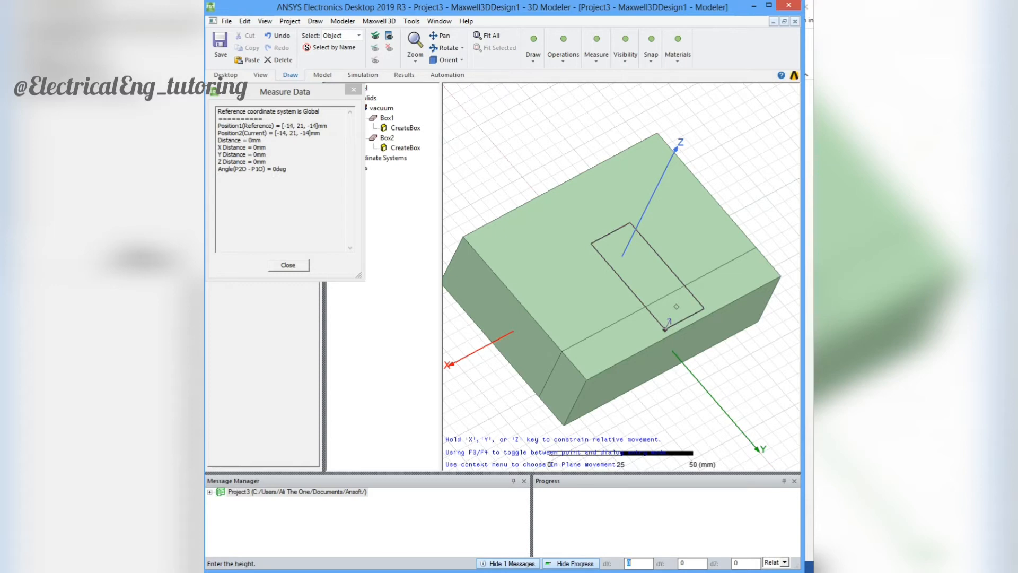
pyautogui.press('Tab')
pyautogui.press('Tab')
pyautogui.write('28')
pyautogui.press('Return')
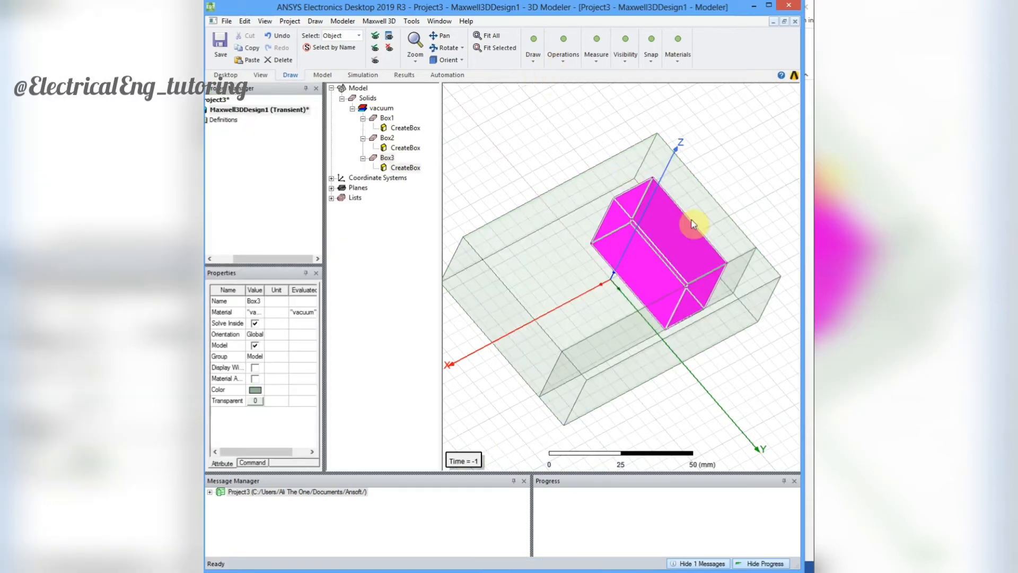
# Duplicate the window box by mirroring it about the plane through the origin whose normal points along X.
pyautogui.keyDown('alt'); pyautogui.moveTo(692, 223); pyautogui.dragTo(684, 183); pyautogui.keyUp('alt')
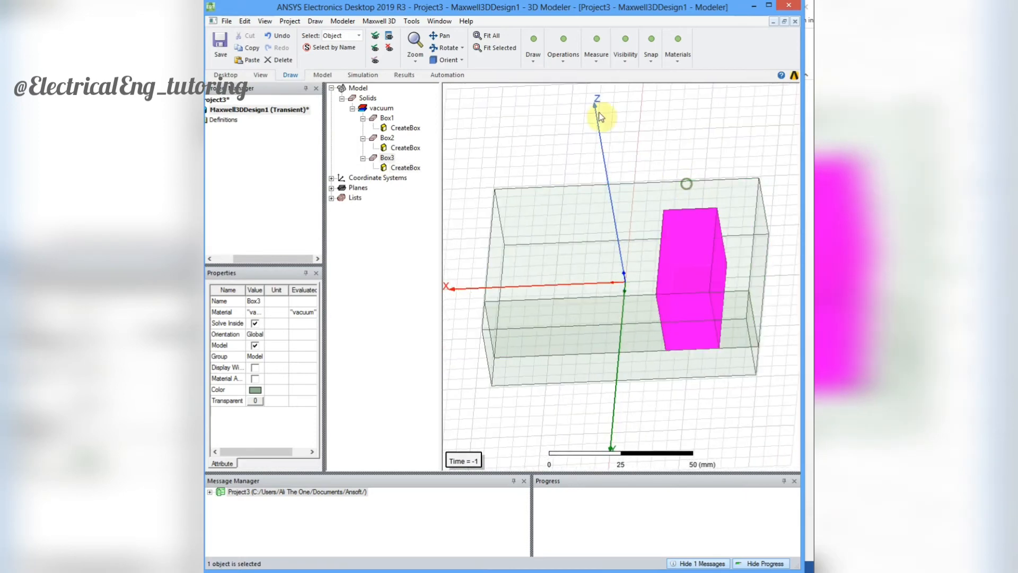
pyautogui.click(558, 56)
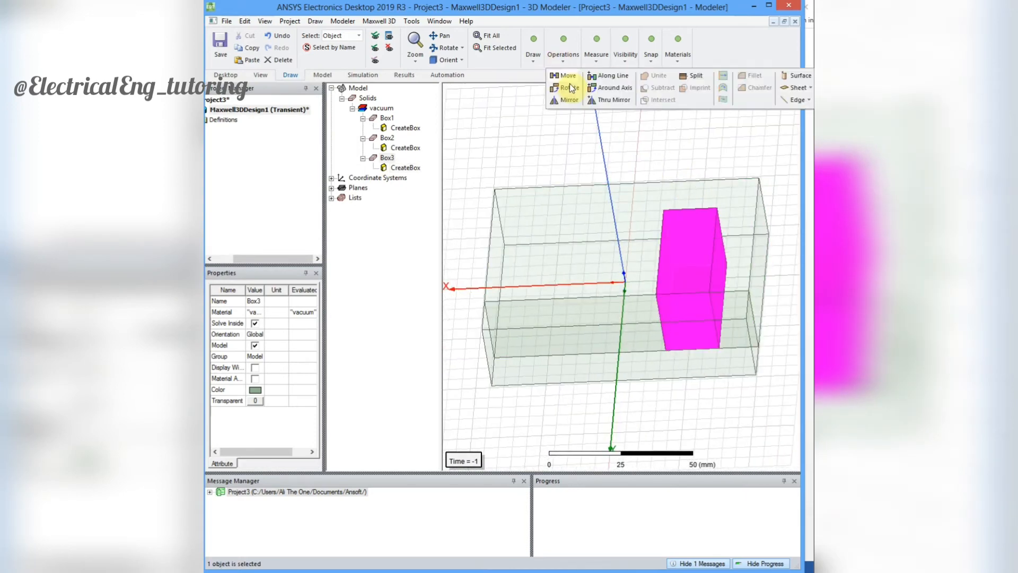
pyautogui.click(607, 102)
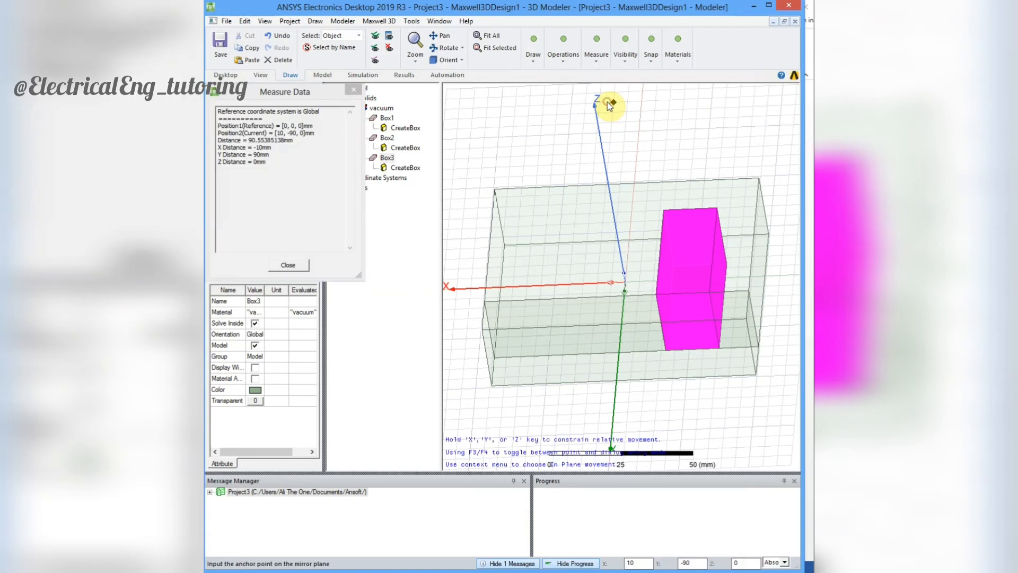
pyautogui.click(626, 281)
pyautogui.write('1')
pyautogui.press('Tab')
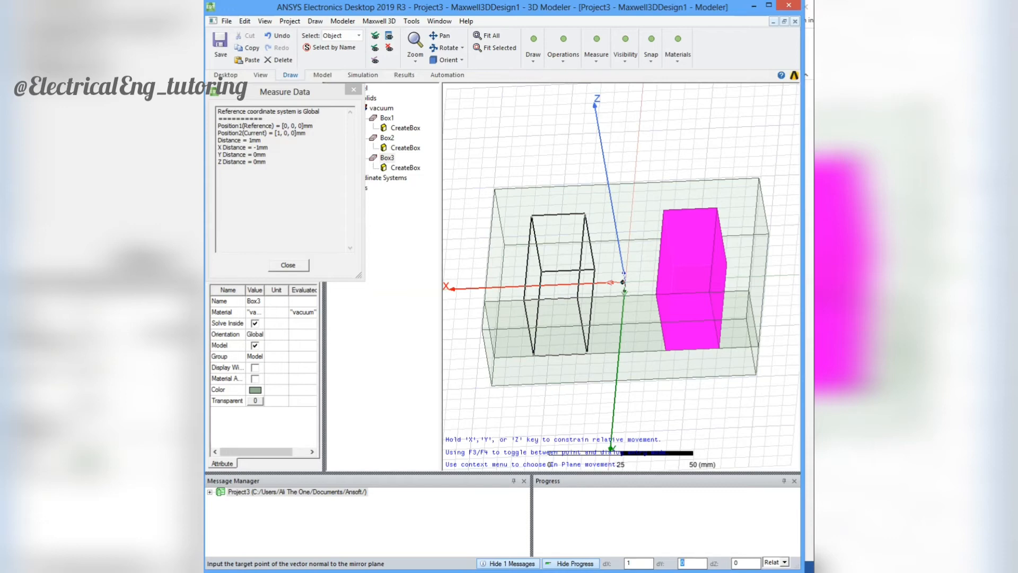
pyautogui.press('Return')
# Subtract both window boxes from the large core box to form the E-shaped core.
pyautogui.keyDown('alt'); pyautogui.moveTo(631, 228); pyautogui.dragTo(640, 252); pyautogui.keyUp('alt')
pyautogui.click(633, 212)
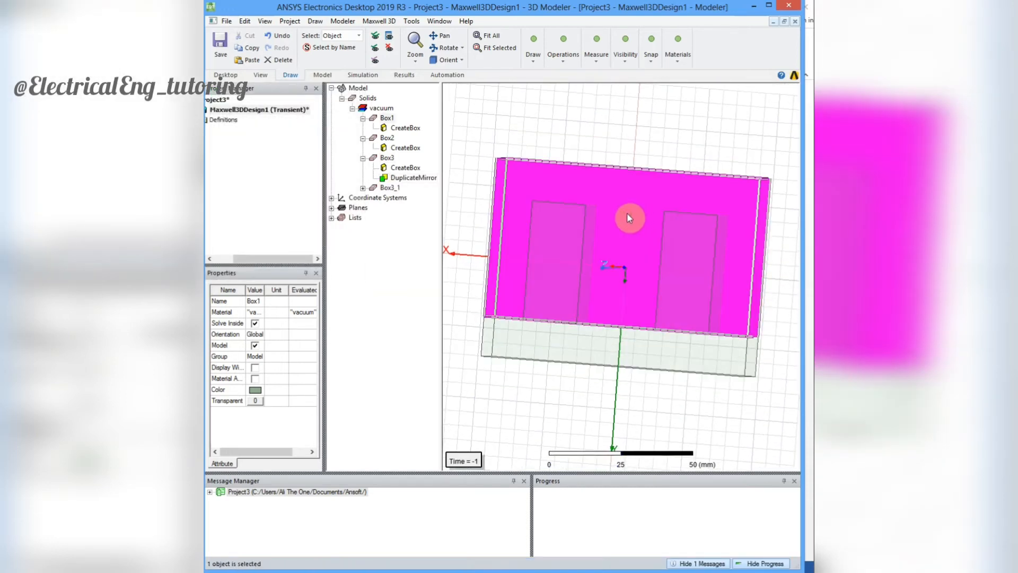
pyautogui.keyDown('ctrl'); pyautogui.click(568, 215); pyautogui.keyUp('ctrl')
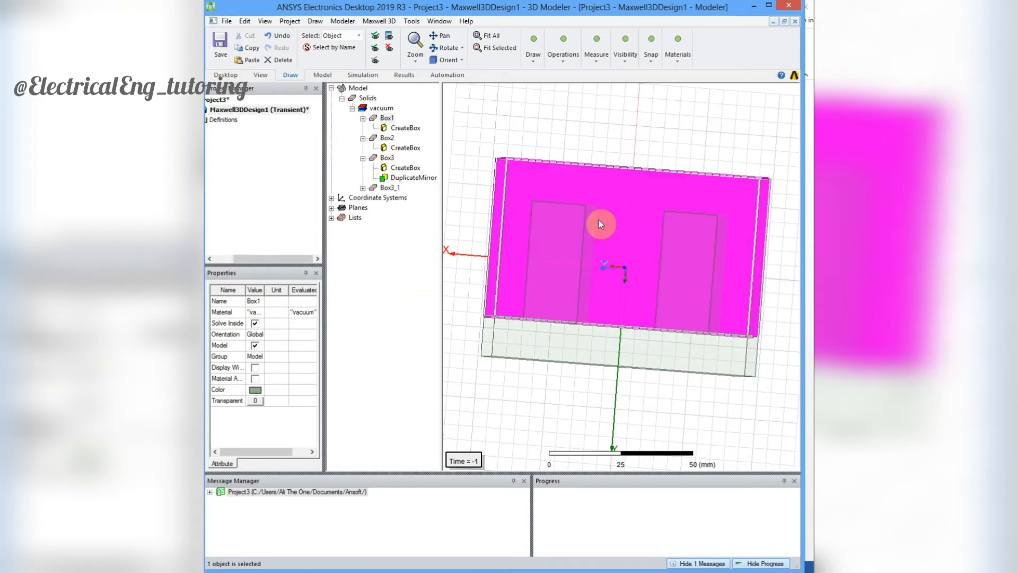
pyautogui.keyDown('ctrl'); pyautogui.click(681, 238); pyautogui.keyUp('ctrl')
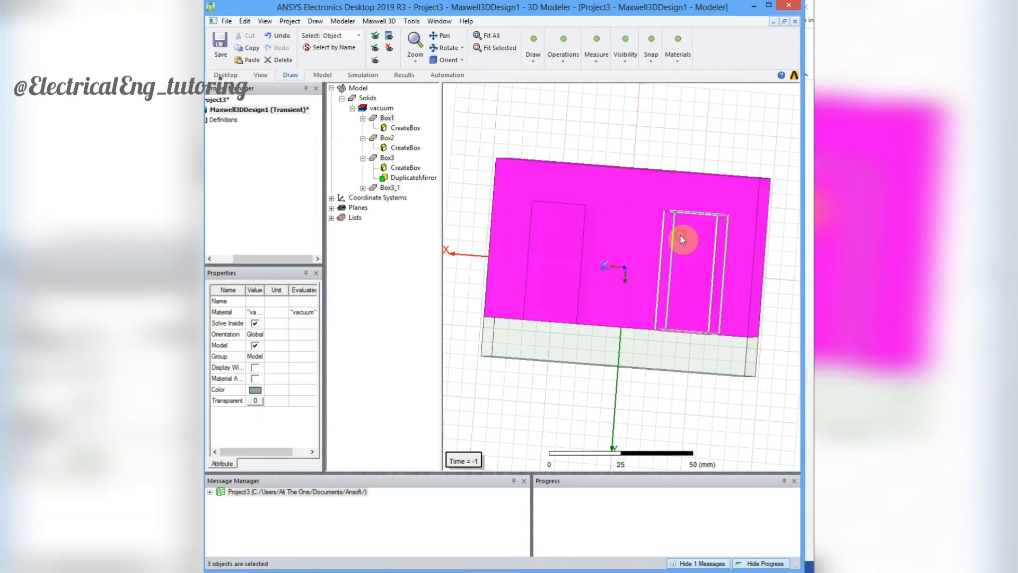
pyautogui.click(568, 63)
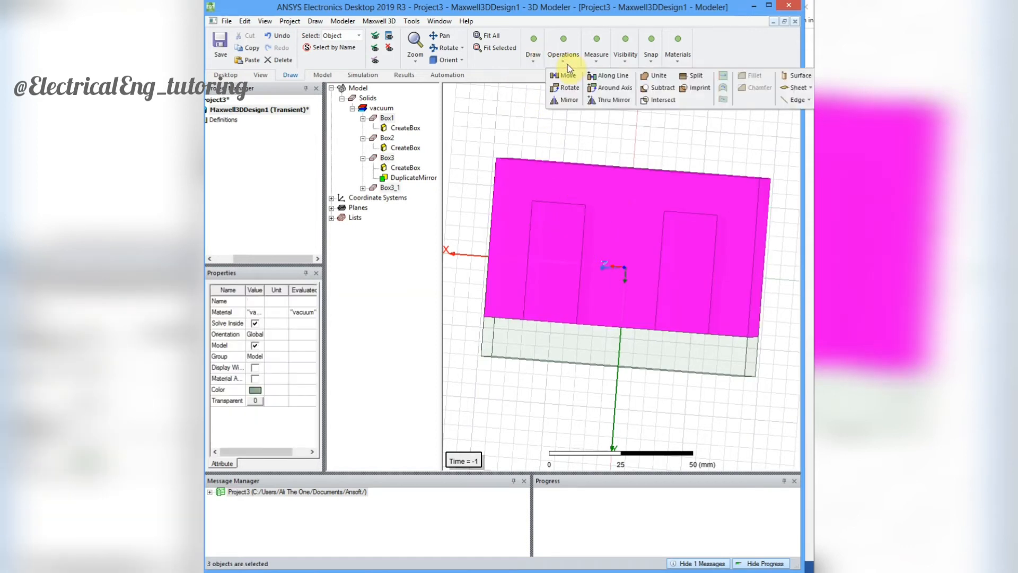
pyautogui.click(669, 89)
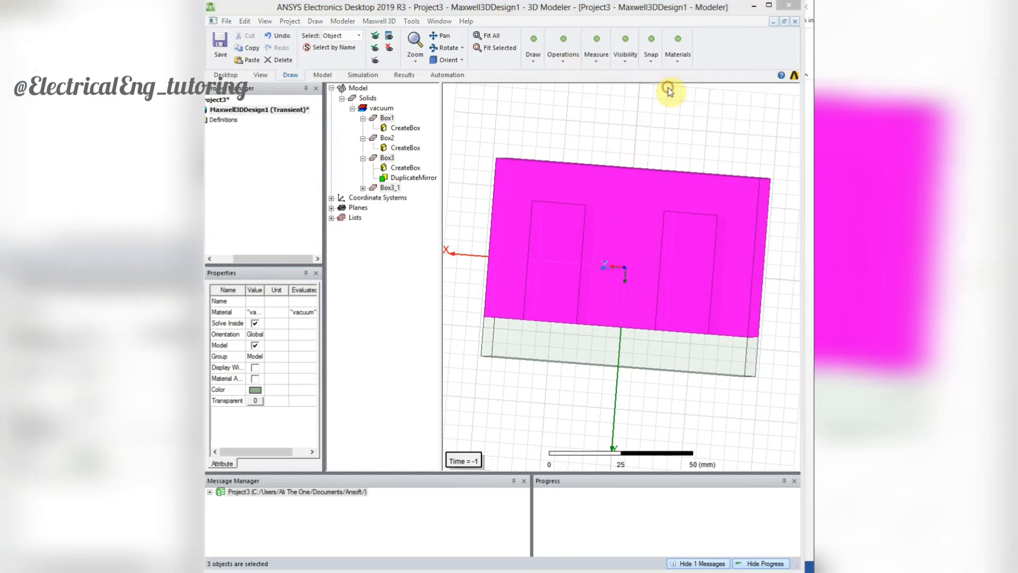
pyautogui.click(471, 340)
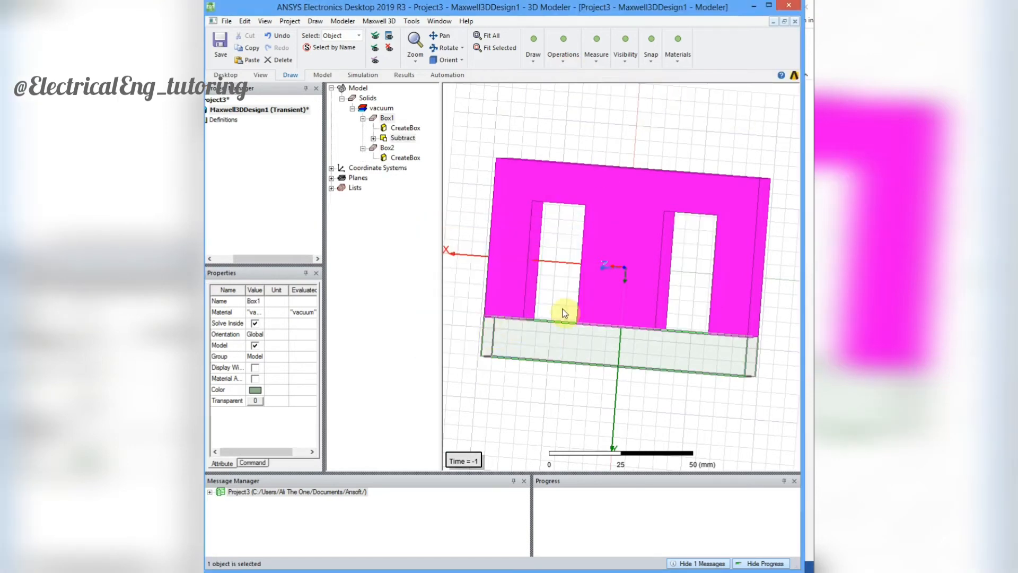
# Complete the coil box around the core's centre leg with a height of 38 mm along Z.
pyautogui.click(564, 311)
pyautogui.keyDown('alt'); pyautogui.moveTo(564, 311); pyautogui.dragTo(689, 244); pyautogui.keyUp('alt')
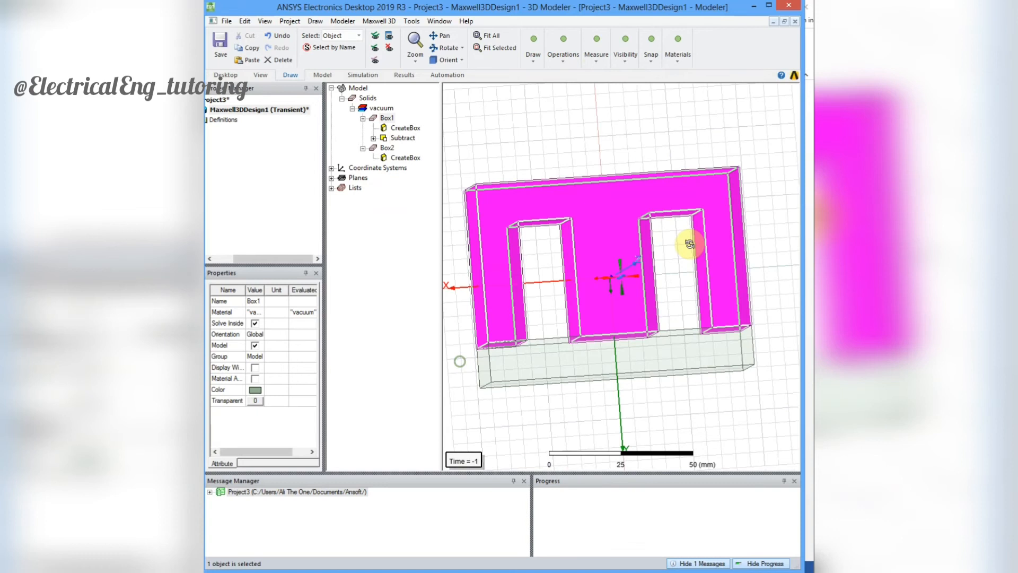
pyautogui.click(629, 351)
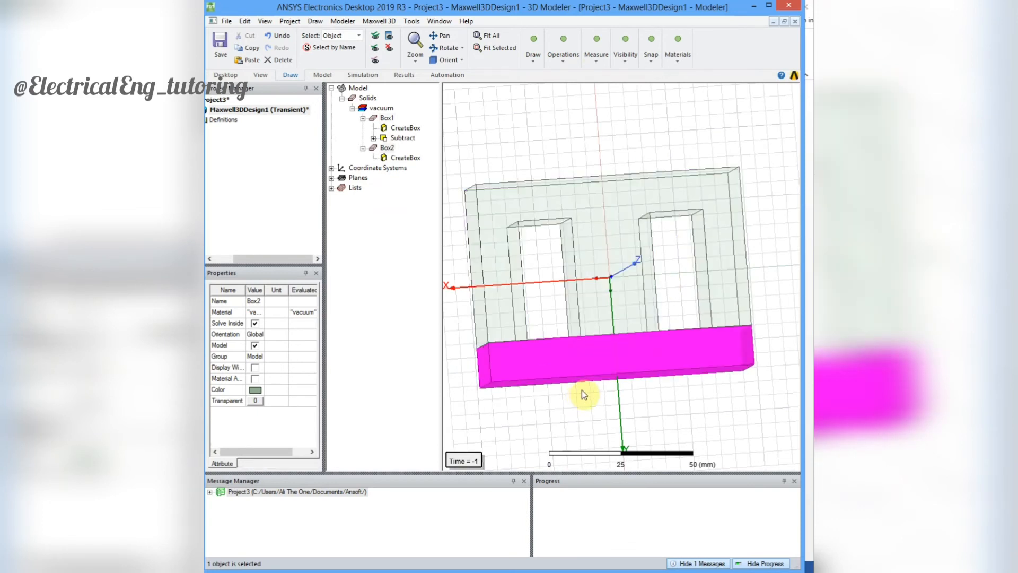
pyautogui.keyDown('alt'); pyautogui.moveTo(581, 389); pyautogui.dragTo(614, 268); pyautogui.keyUp('alt')
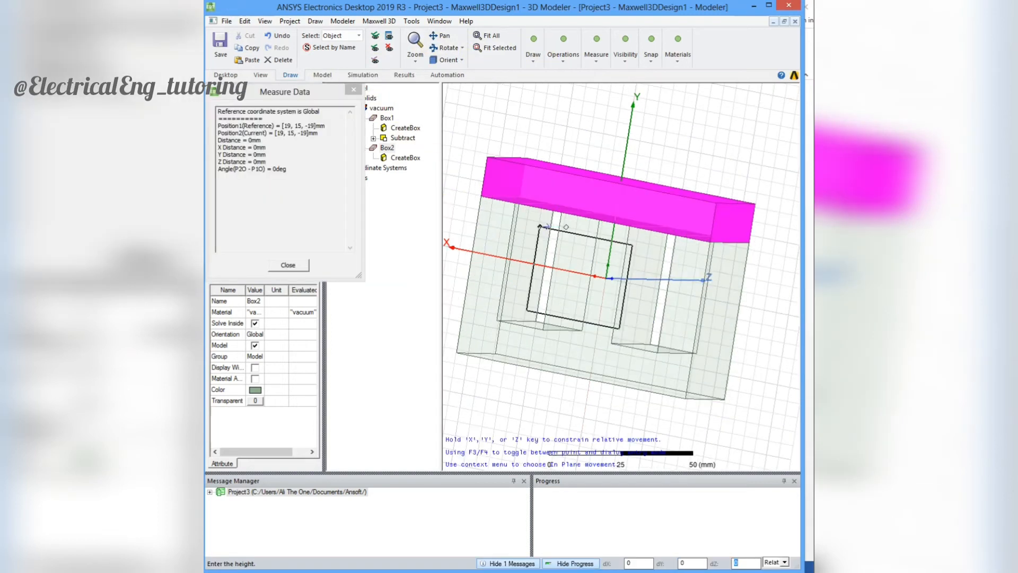
pyautogui.write('38')
pyautogui.press('Return')
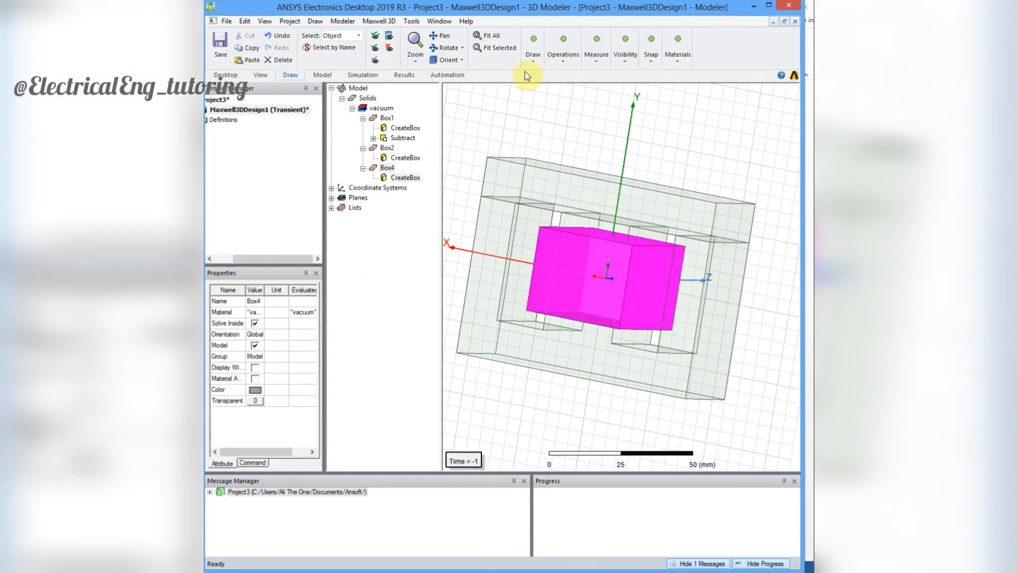
# Start another box inside the coil box with its first corner at (-15, -15, -15) mm.
pyautogui.keyDown('alt'); pyautogui.moveTo(527, 76); pyautogui.dragTo(558, 79); pyautogui.keyUp('alt')
pyautogui.click(530, 65)
pyautogui.click(533, 72)
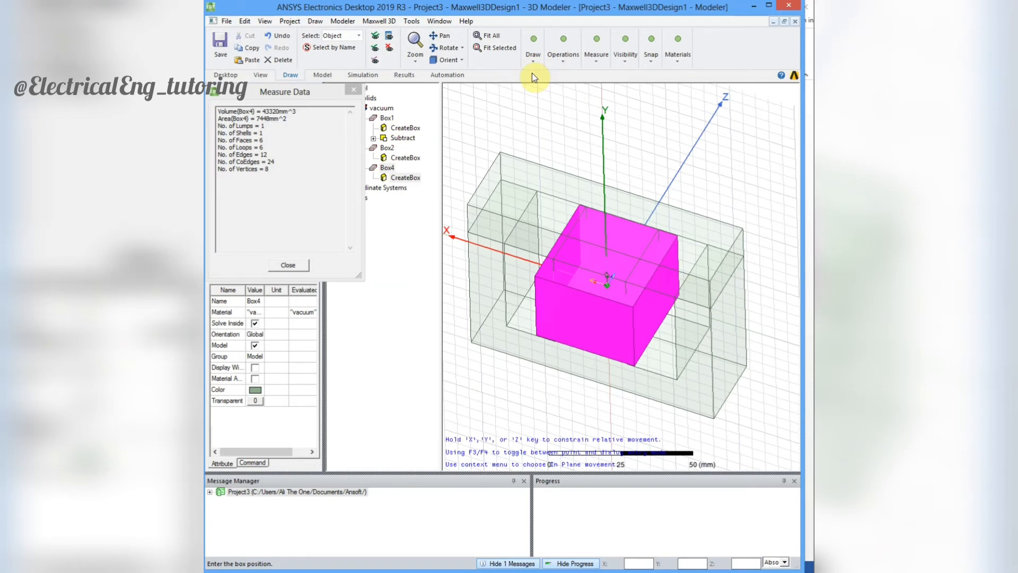
pyautogui.write('-15')
pyautogui.press('Tab')
pyautogui.write('-15')
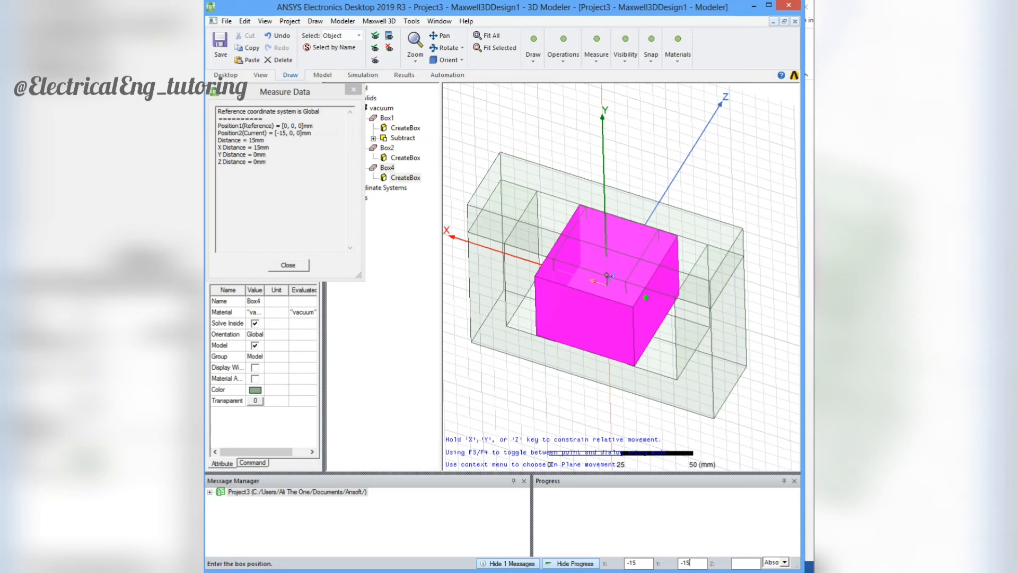
pyautogui.press('Tab')
pyautogui.write('-15')
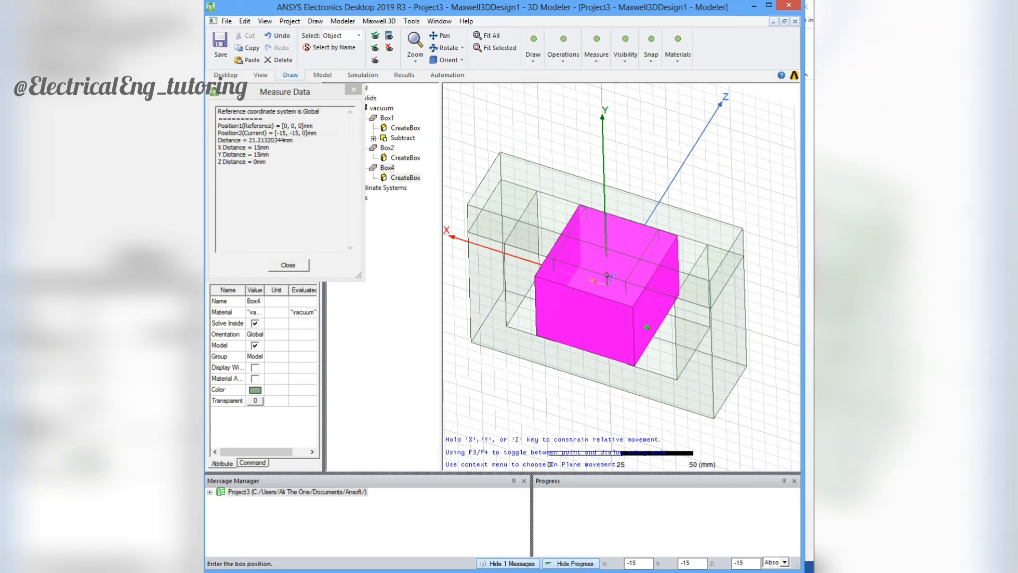
pyautogui.press('Return')
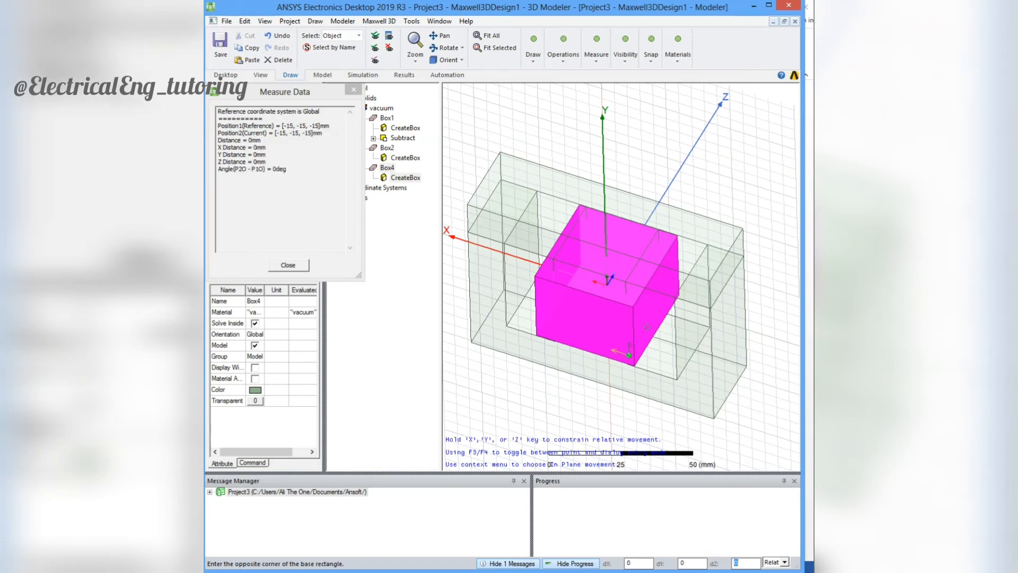
# Complete the inner box with a 30 mm by 30 mm base and a height of 30 mm along Z.
pyautogui.press('Tab')
pyautogui.write('30')
pyautogui.press('Tab')
pyautogui.write('30')
pyautogui.press('Return')
pyautogui.press('Tab')
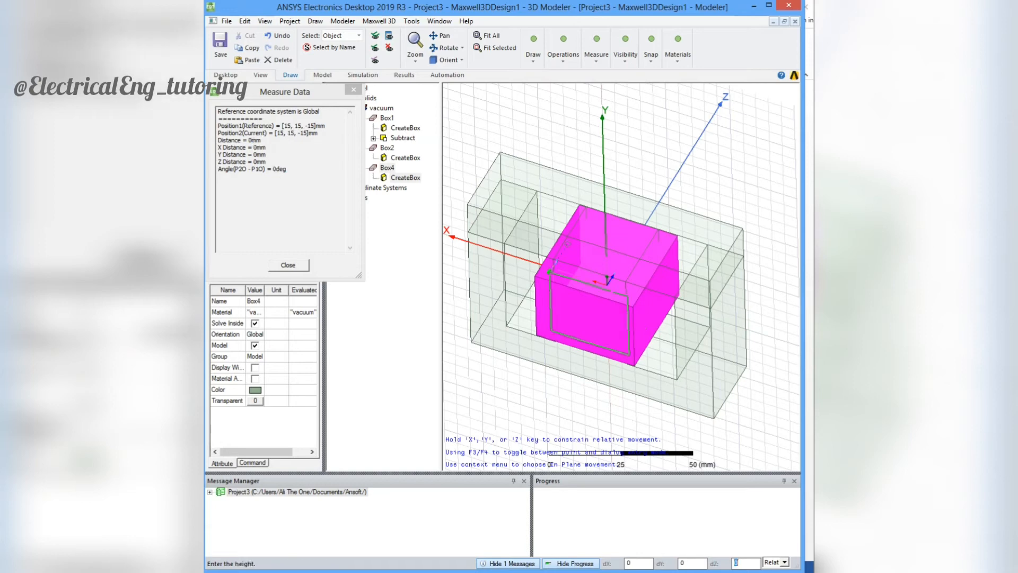
pyautogui.write('30')
pyautogui.press('Return')
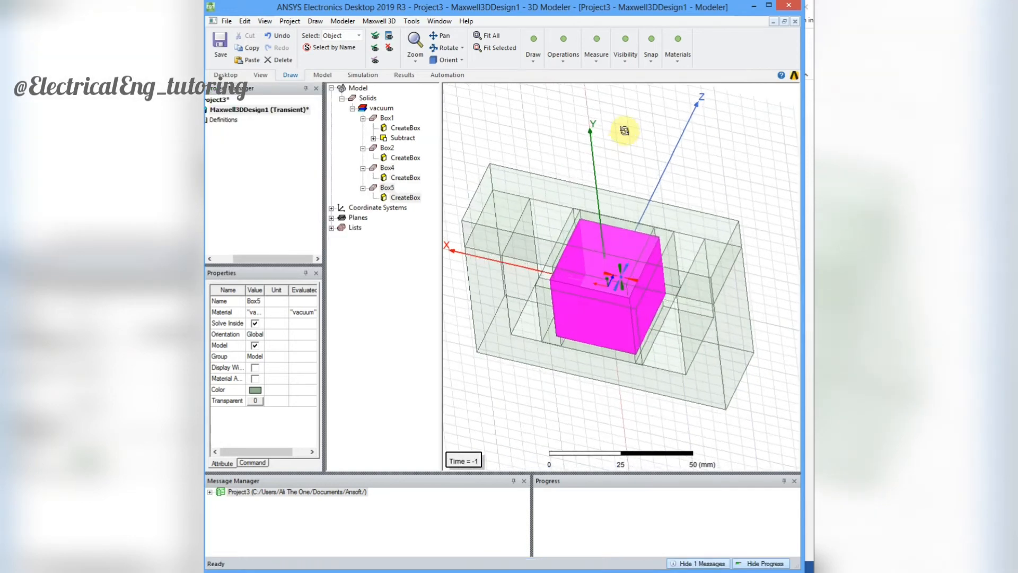
# Subtract the 30 mm inner box from the surrounding coil box to leave a hollow winding.
pyautogui.click(546, 281)
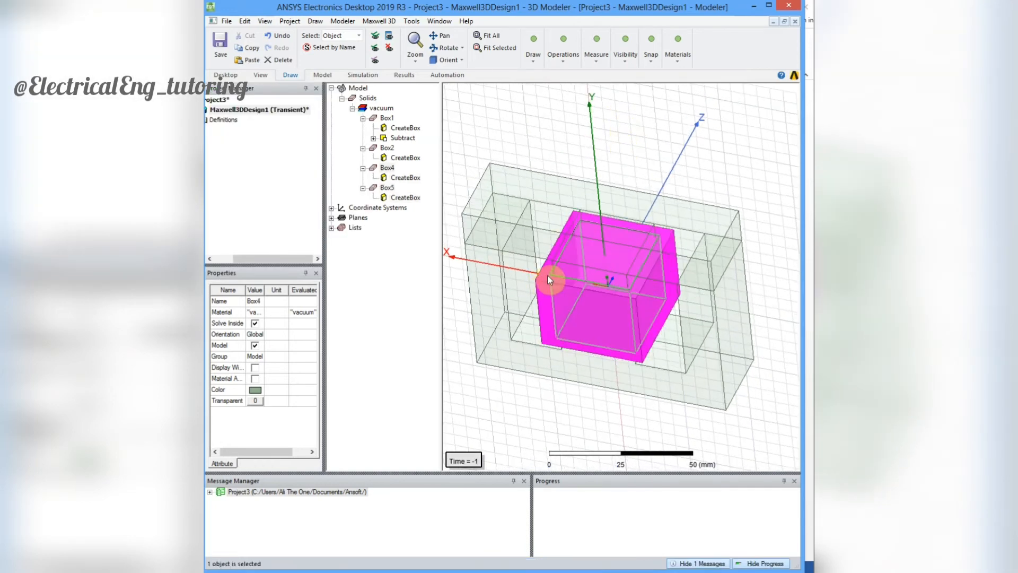
pyautogui.click(387, 189)
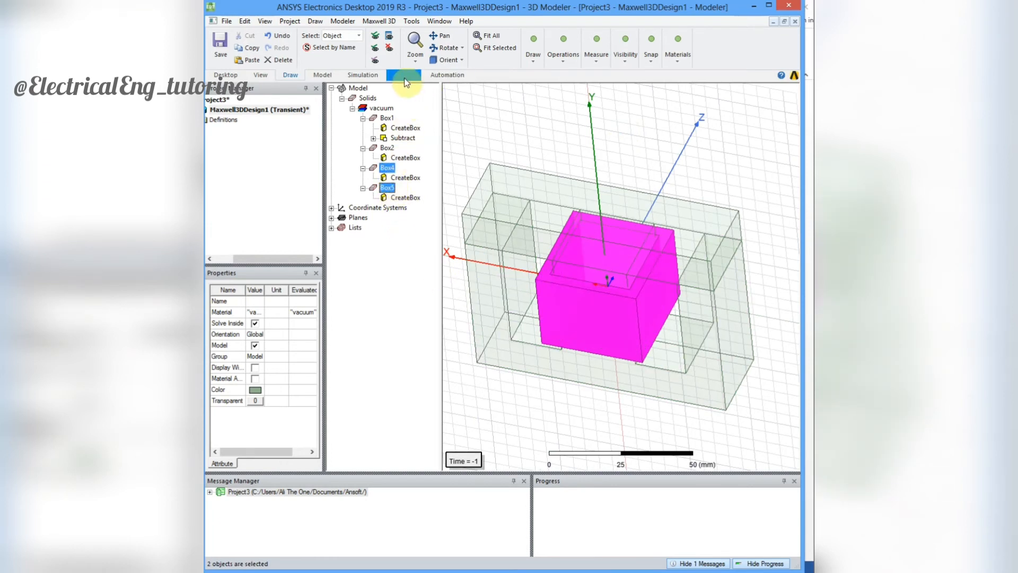
pyautogui.click(564, 51)
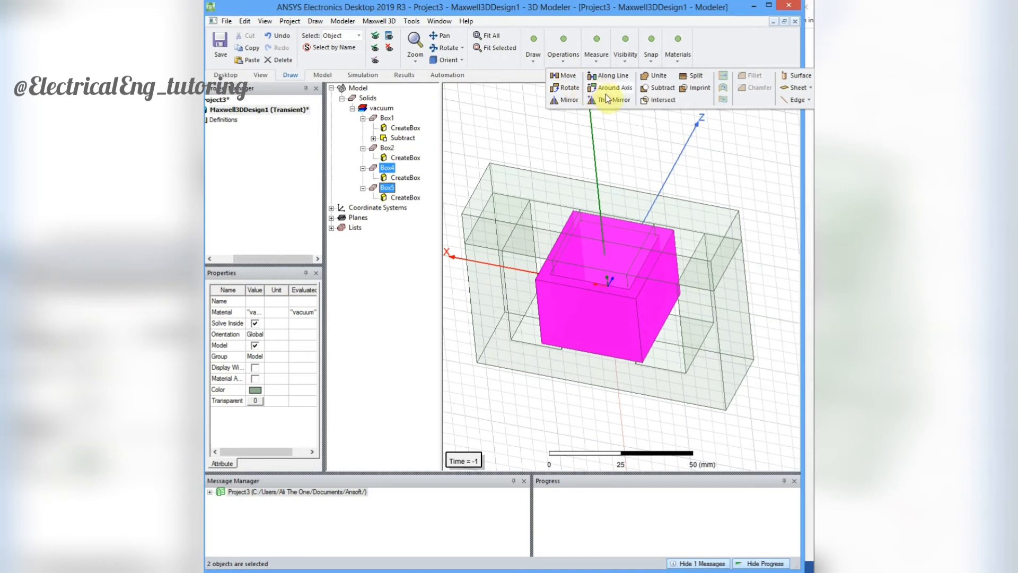
pyautogui.click(657, 87)
pyautogui.click(472, 349)
# Rename the hollow winding as low_v.
pyautogui.keyDown('alt'); pyautogui.moveTo(643, 202); pyautogui.dragTo(610, 133); pyautogui.keyUp('alt')
pyautogui.click(386, 168)
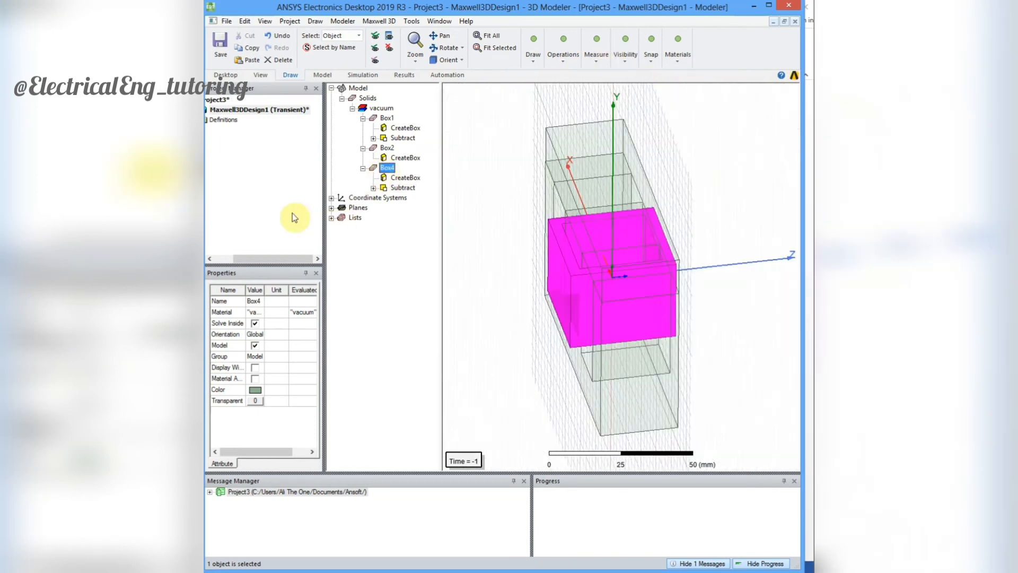
pyautogui.click(254, 301)
pyautogui.write('low')
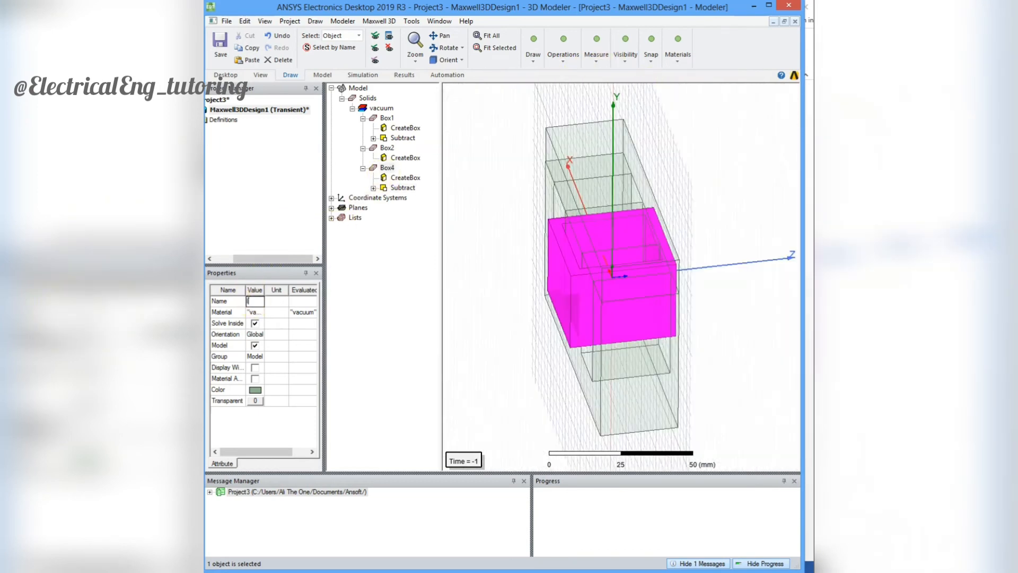
# Copy the low_v winding and paste the duplicate in the same place.
pyautogui.rightClick(566, 243)
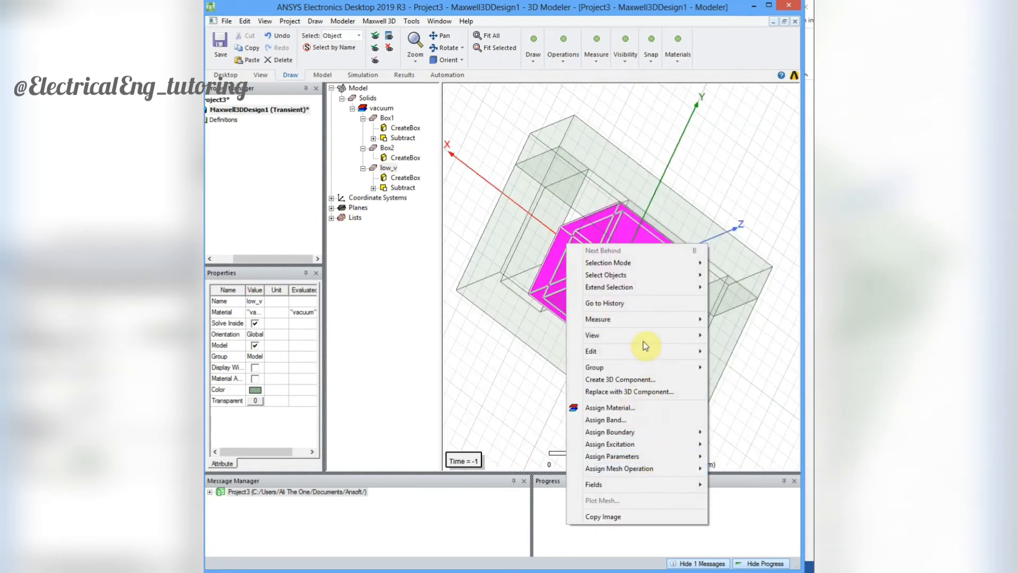
pyautogui.moveTo(643, 353)
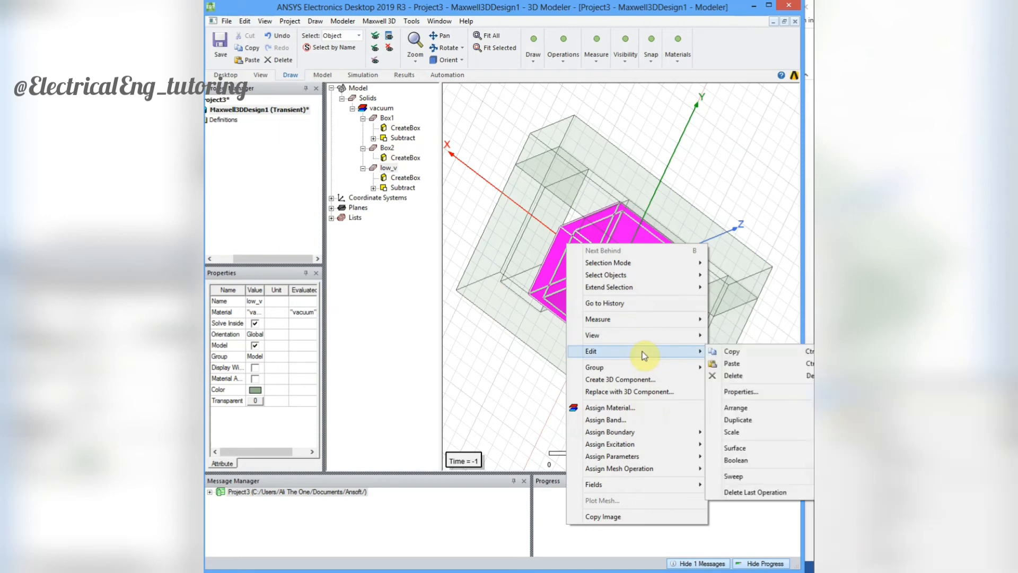
pyautogui.click(735, 354)
pyautogui.rightClick(589, 307)
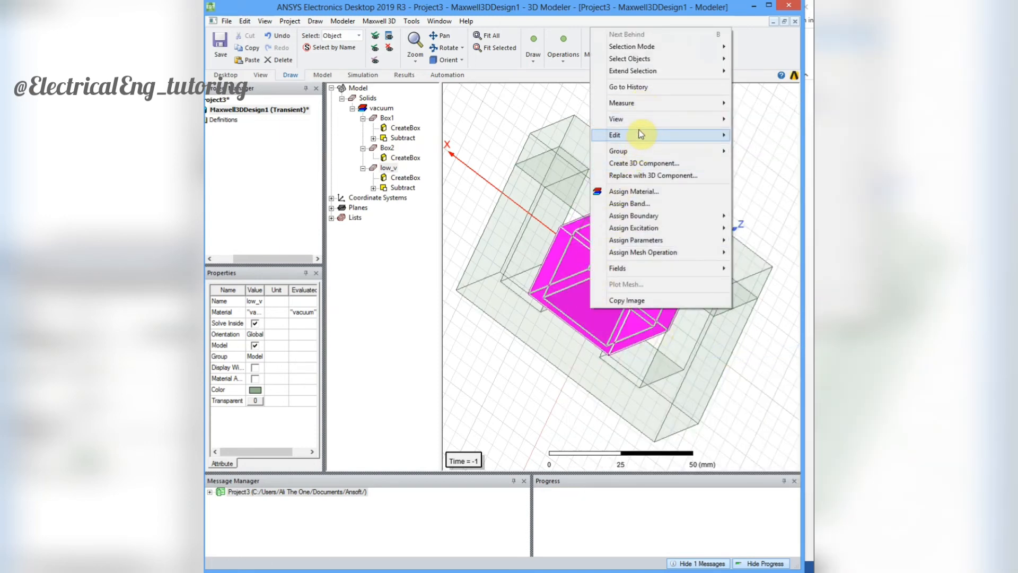
pyautogui.moveTo(642, 134)
pyautogui.click(765, 147)
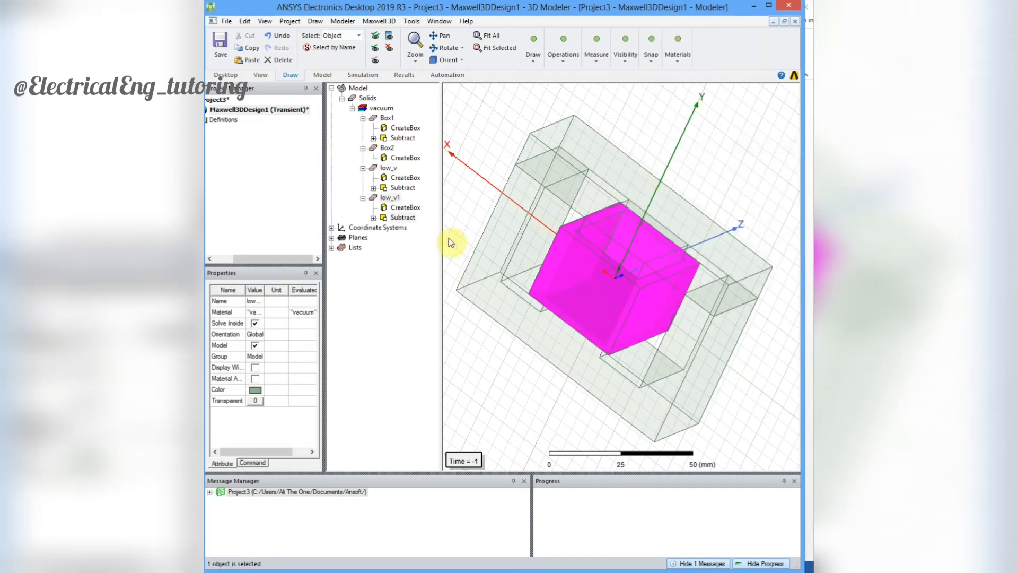
# Rename the pasted winding copy as high_V.
pyautogui.click(387, 198)
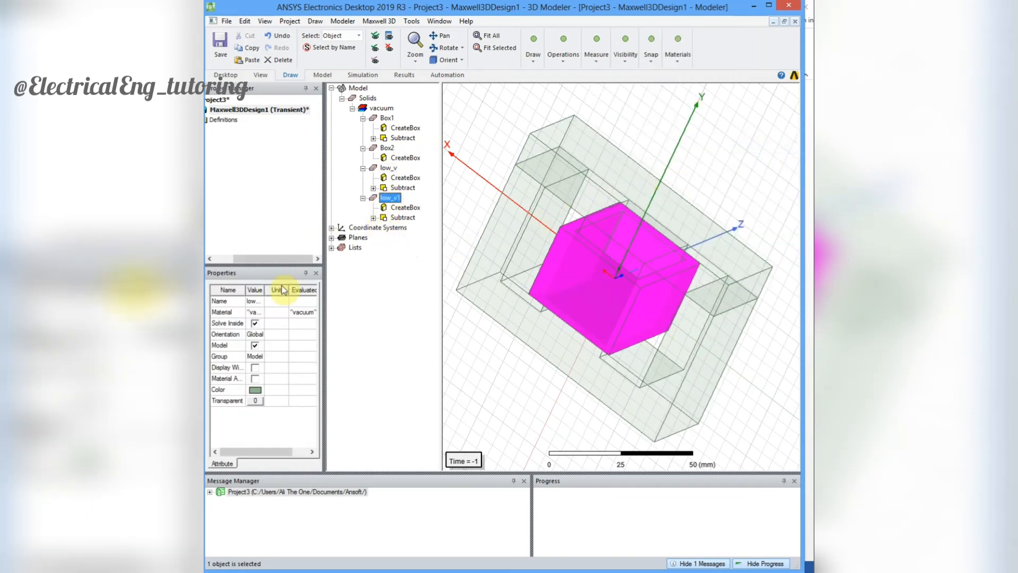
pyautogui.click(255, 300)
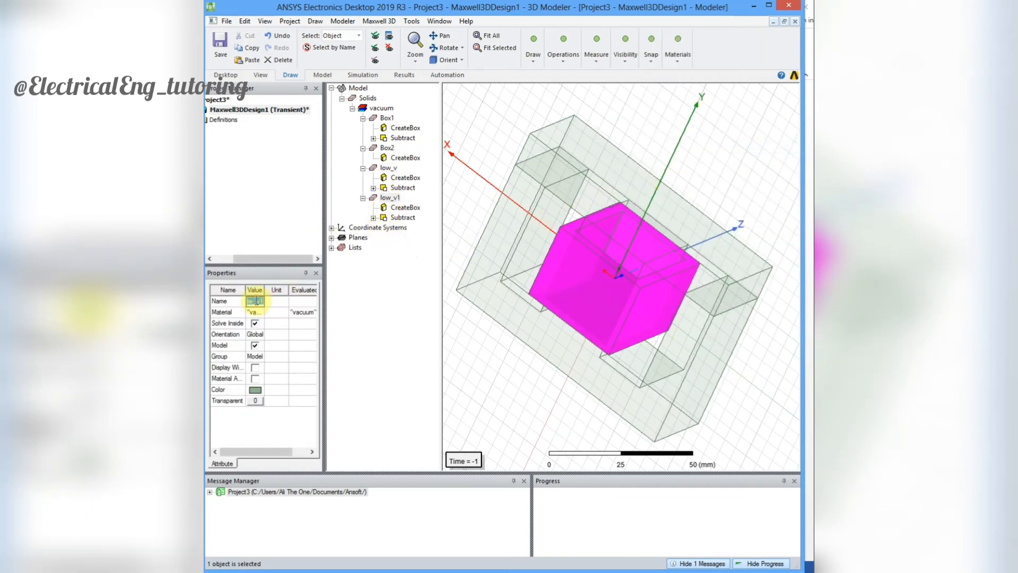
pyautogui.write('high_V')
pyautogui.press('Return')
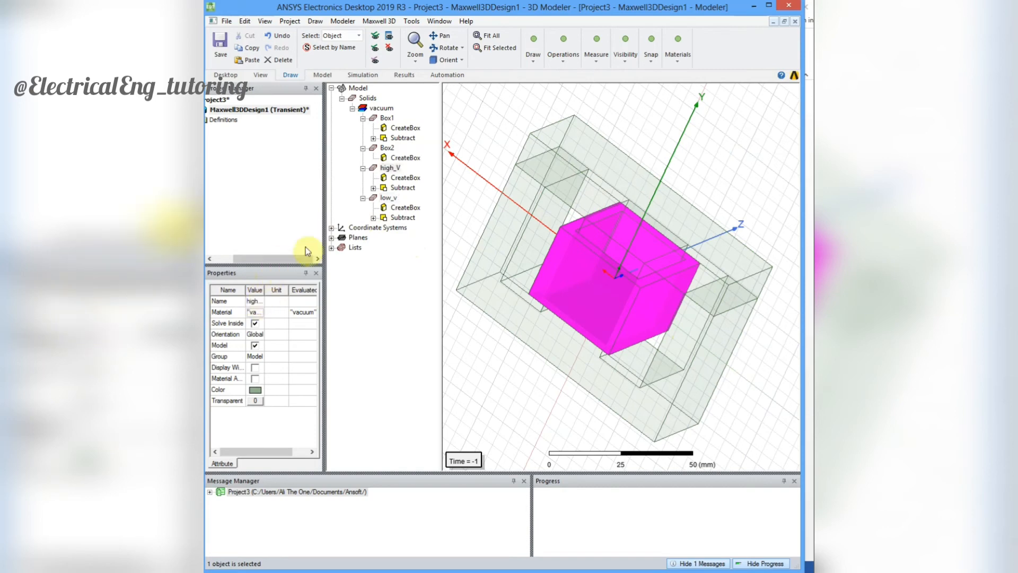
# Set the low_v outer box's position to -26, -15, -26 mm and its X and Z sizes to 52 mm.
pyautogui.doubleClick(391, 209)
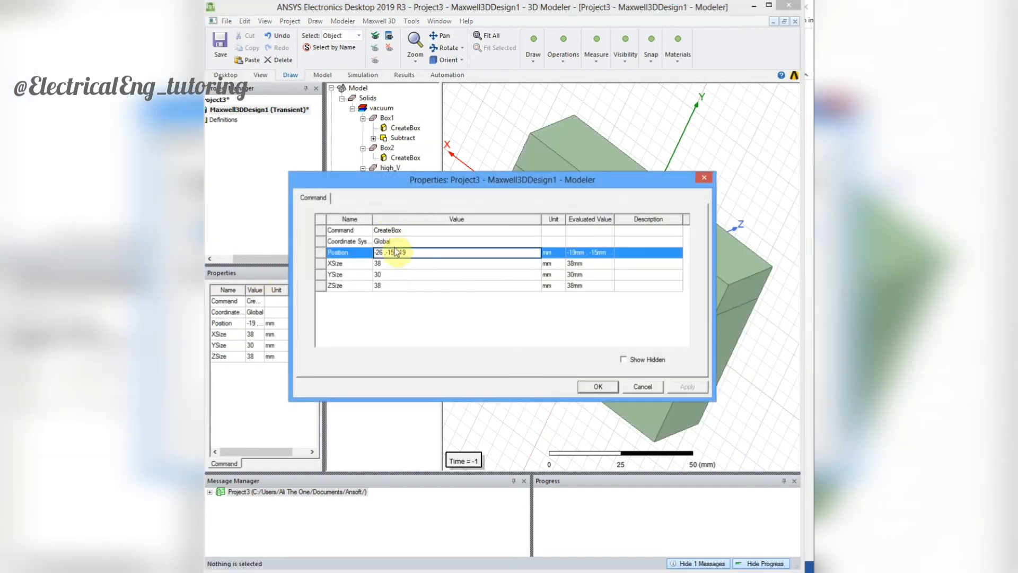
pyautogui.moveTo(387, 253); pyautogui.dragTo(394, 252)
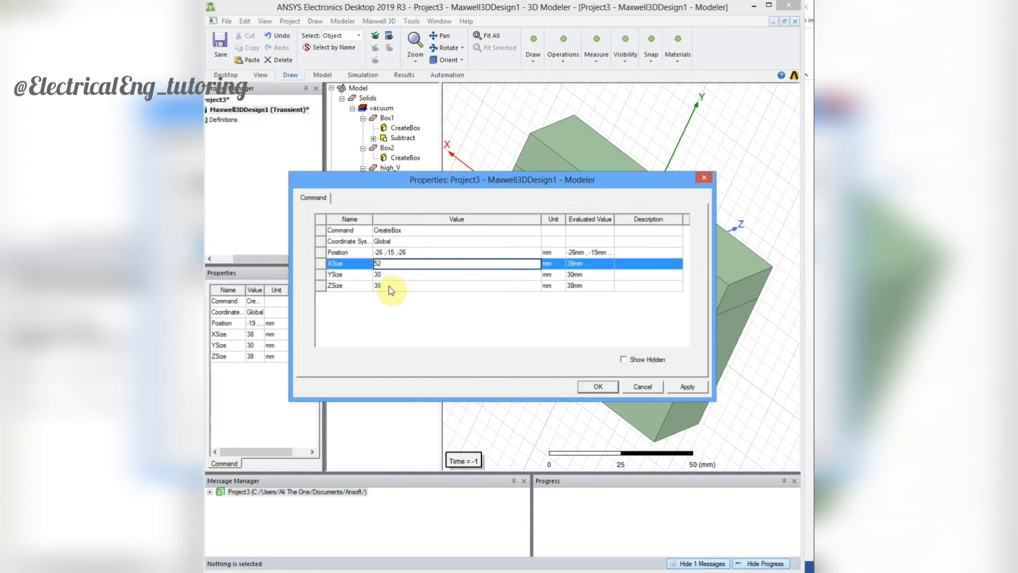
pyautogui.click(388, 287)
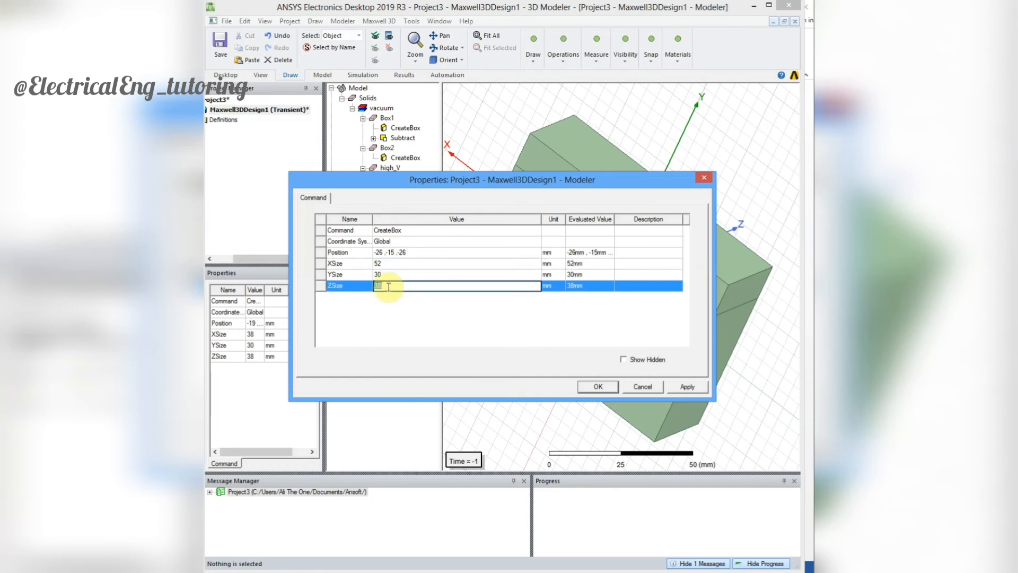
pyautogui.write('52')
pyautogui.click(594, 385)
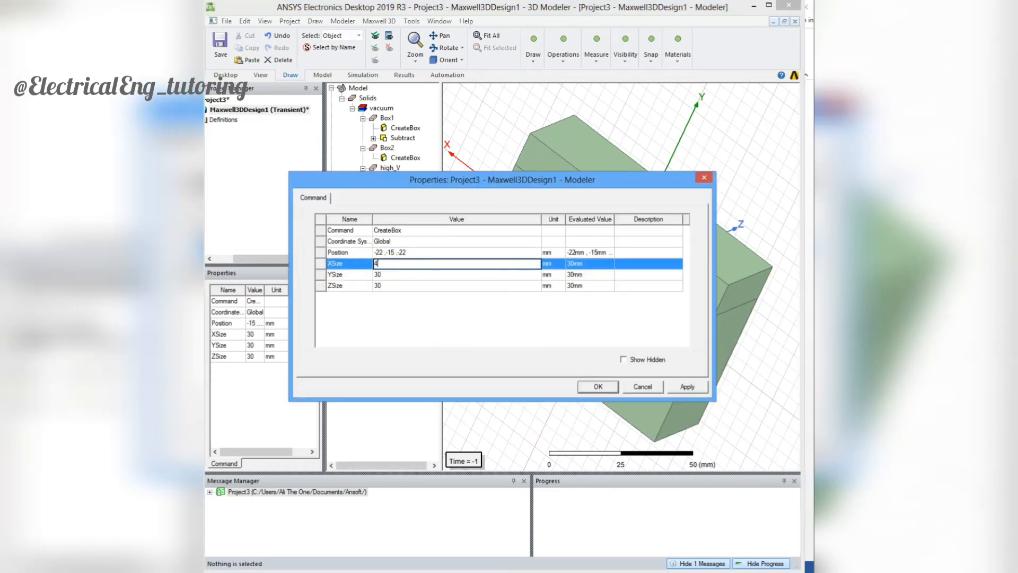
# Set the position of low_v's subtracted box, Box5, to -22, -15, -22 mm and its X and Z sizes to 44 mm.
pyautogui.click(389, 286)
pyautogui.write('44')
pyautogui.click(597, 386)
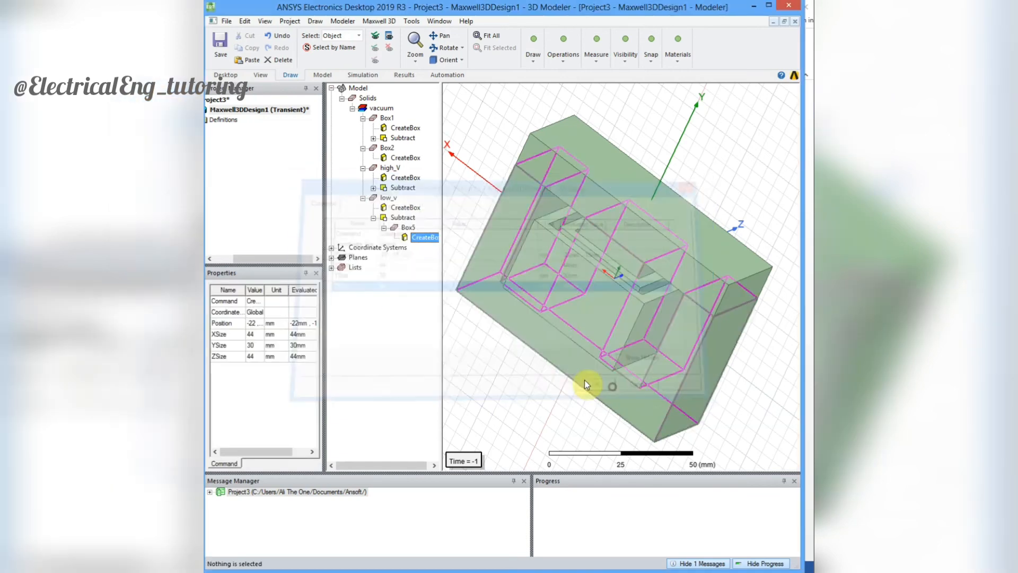
# Color both core parts, Box1 and Box2, light grey (RGB 192, 192, 192).
pyautogui.moveTo(512, 373)
pyautogui.keyDown('alt'); pyautogui.mouseDown()
pyautogui.moveTo(539, 250)
pyautogui.moveTo(575, 323)
pyautogui.moveTo(511, 375)
pyautogui.moveTo(508, 391)
pyautogui.mouseUp(); pyautogui.keyUp('alt')
pyautogui.moveTo(560, 374); pyautogui.dragTo(582, 371)
pyautogui.click(477, 241)
pyautogui.keyDown('ctrl'); pyautogui.click(485, 202); pyautogui.keyUp('ctrl')
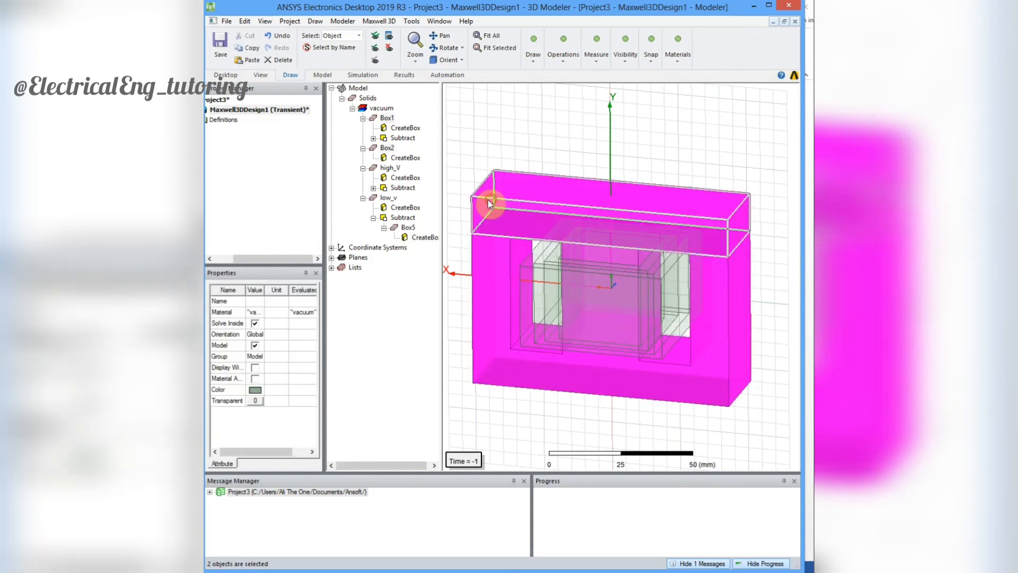
pyautogui.click(257, 390)
pyautogui.click(462, 289)
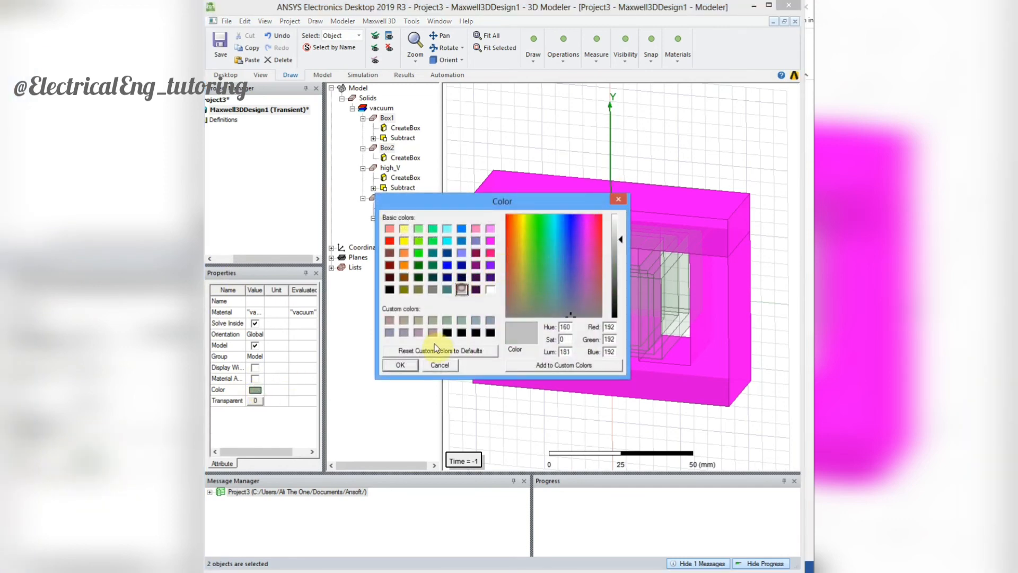
pyautogui.click(401, 366)
pyautogui.click(448, 427)
# Change the color of the outer winding, low_v, to orange.
pyautogui.moveTo(547, 359)
pyautogui.keyDown('alt'); pyautogui.mouseDown()
pyautogui.moveTo(556, 340)
pyautogui.moveTo(534, 351)
pyautogui.mouseUp(); pyautogui.keyUp('alt')
pyautogui.rightClick(535, 351)
pyautogui.click(522, 320)
pyautogui.click(530, 317)
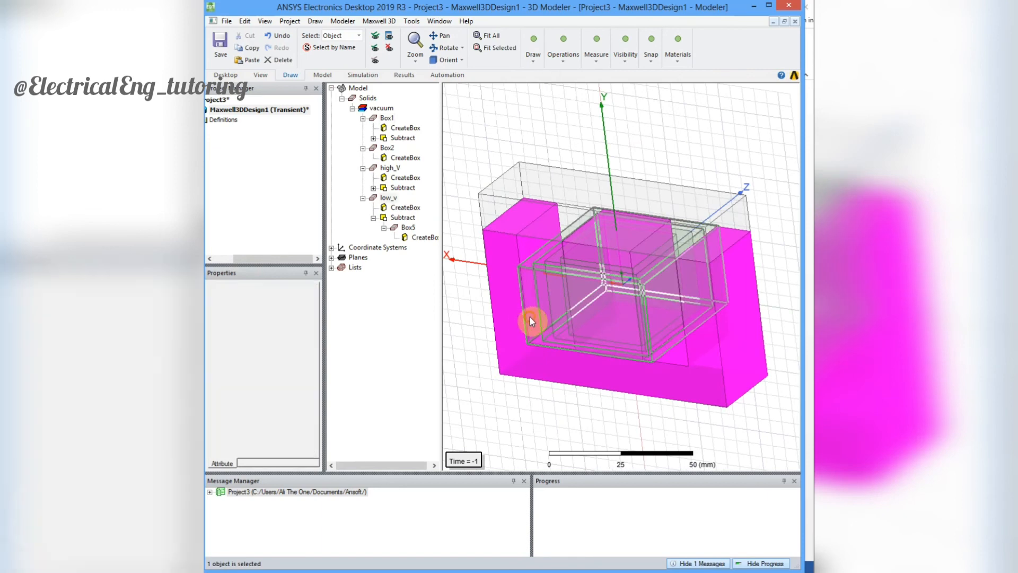
pyautogui.click(256, 391)
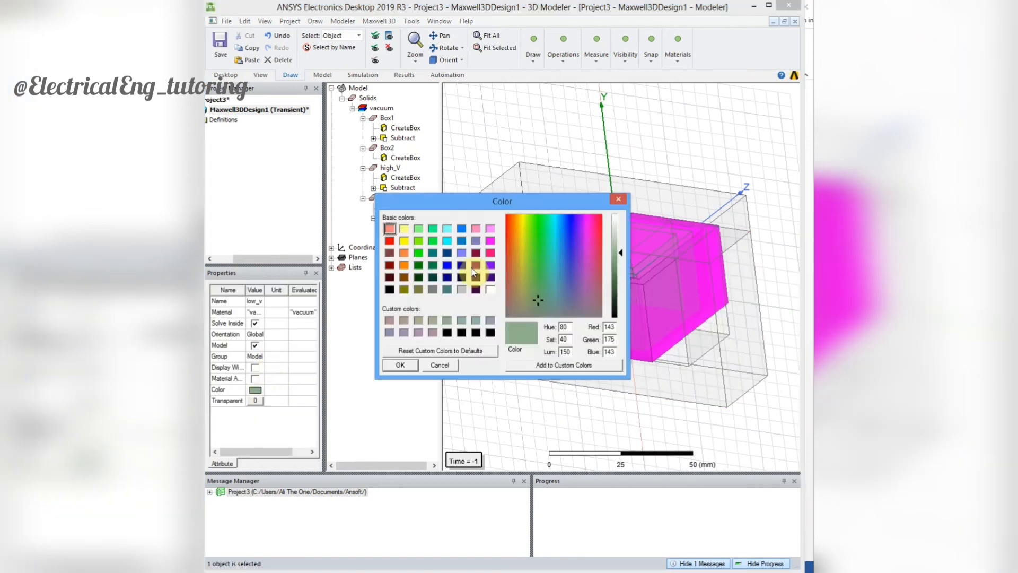
pyautogui.click(404, 265)
pyautogui.click(400, 365)
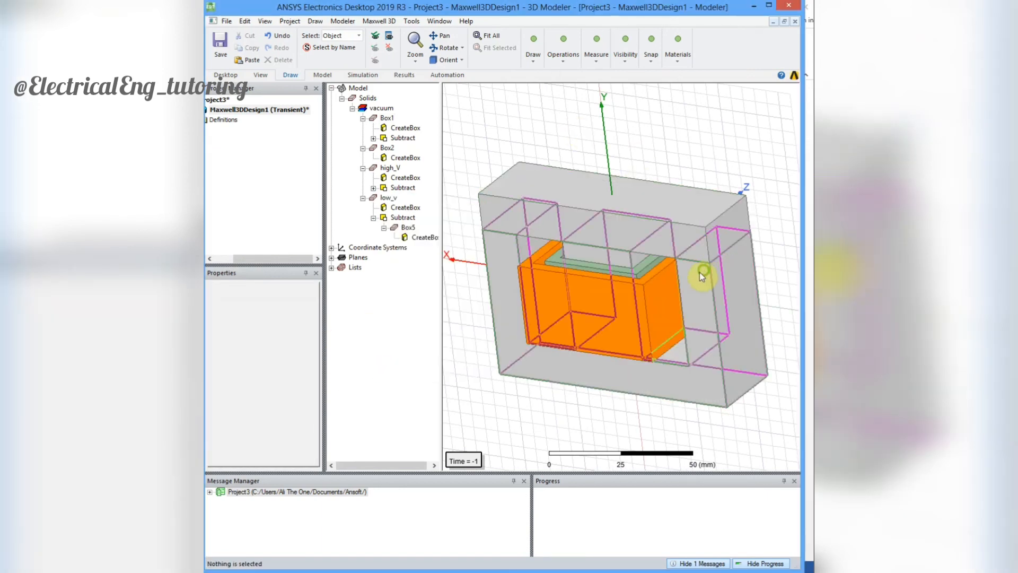
# Start assigning a material to both core parts, Box1 and Box2, and search the material library for steel_1008.
pyautogui.keyDown('alt'); pyautogui.moveTo(705, 269); pyautogui.dragTo(638, 302); pyautogui.keyUp('alt')
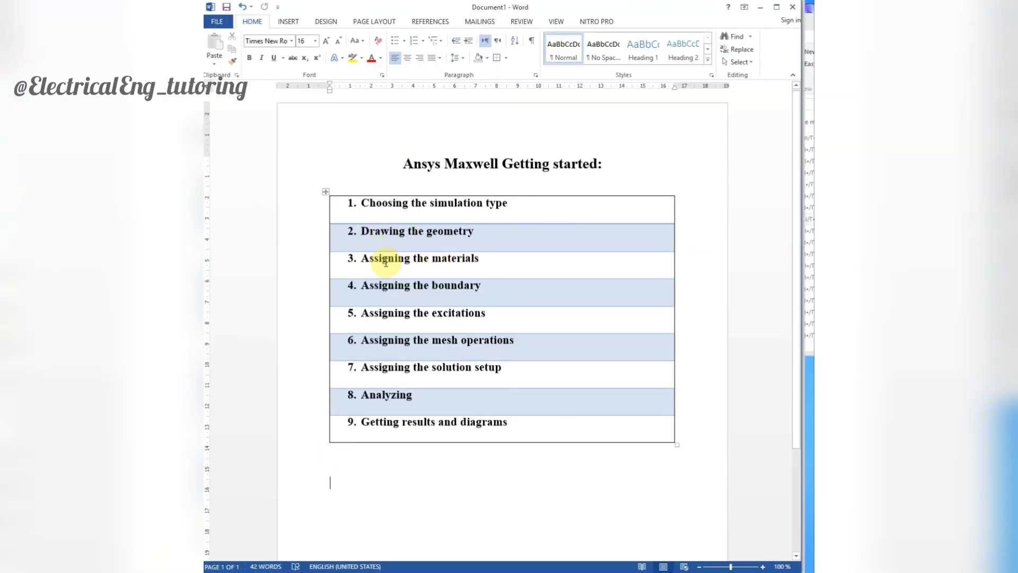
pyautogui.click(762, 8)
pyautogui.click(562, 200)
pyautogui.keyDown('ctrl'); pyautogui.click(568, 275); pyautogui.keyUp('ctrl')
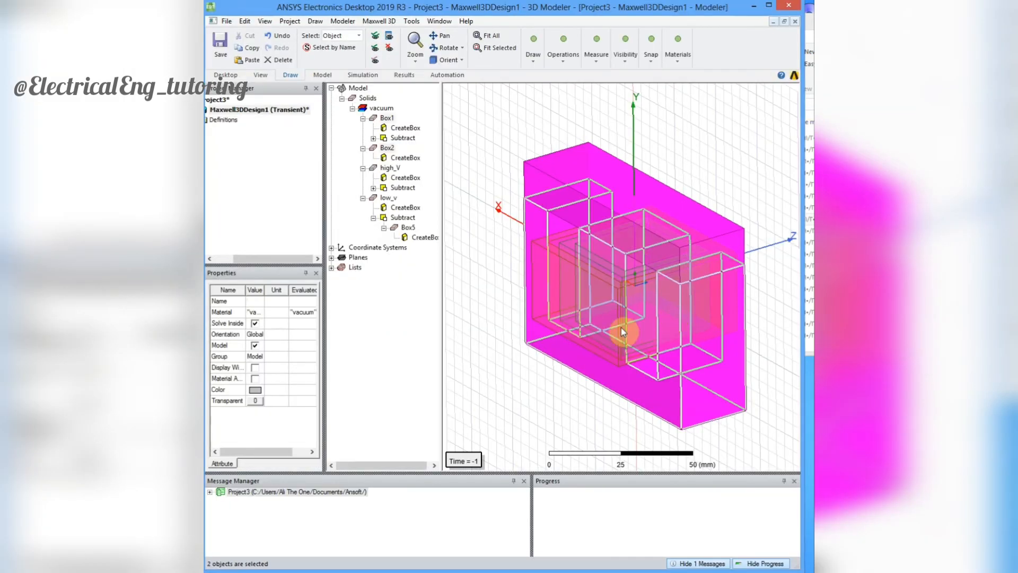
pyautogui.rightClick(525, 334)
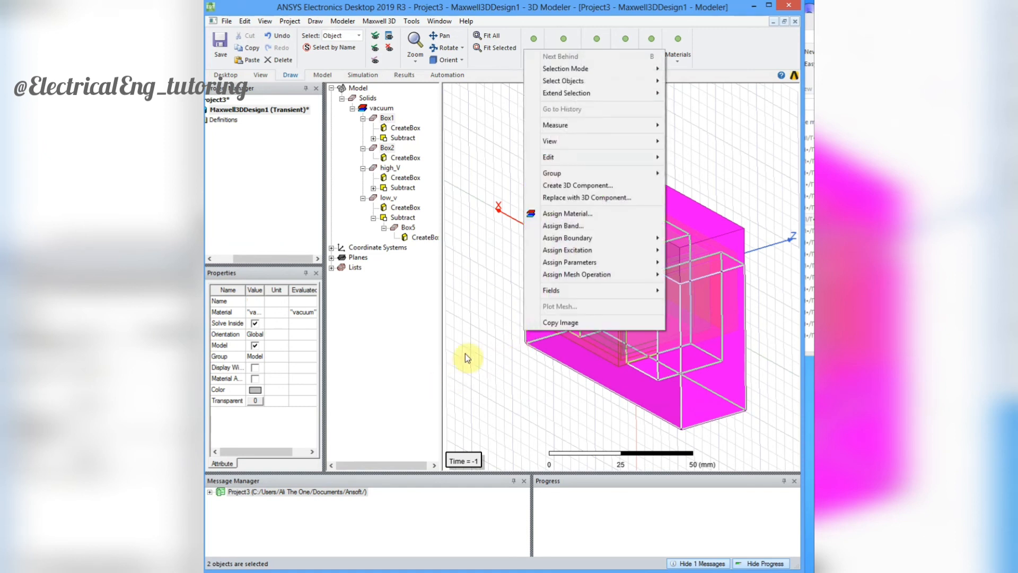
pyautogui.rightClick(503, 249)
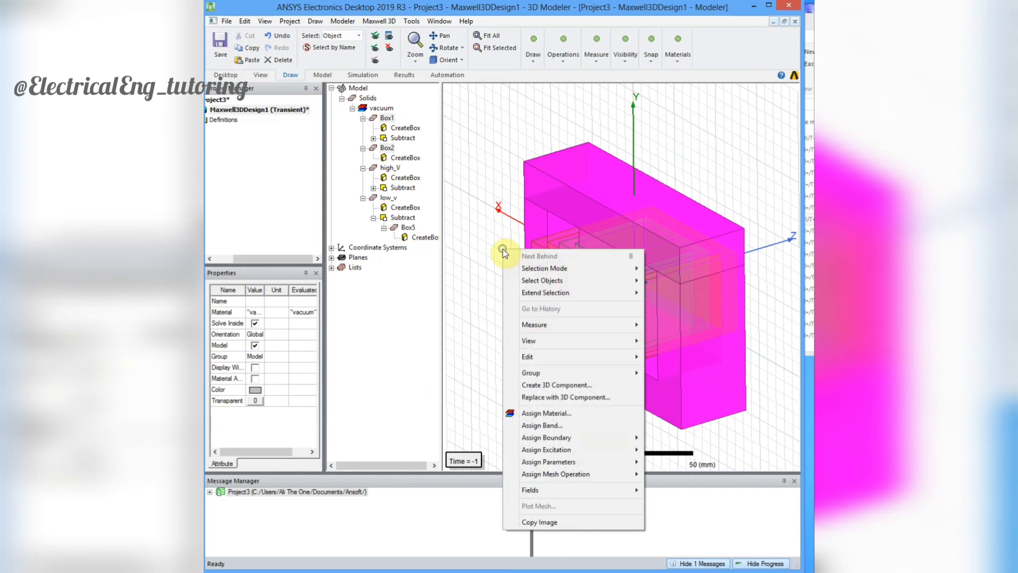
pyautogui.click(571, 411)
pyautogui.write('ste')
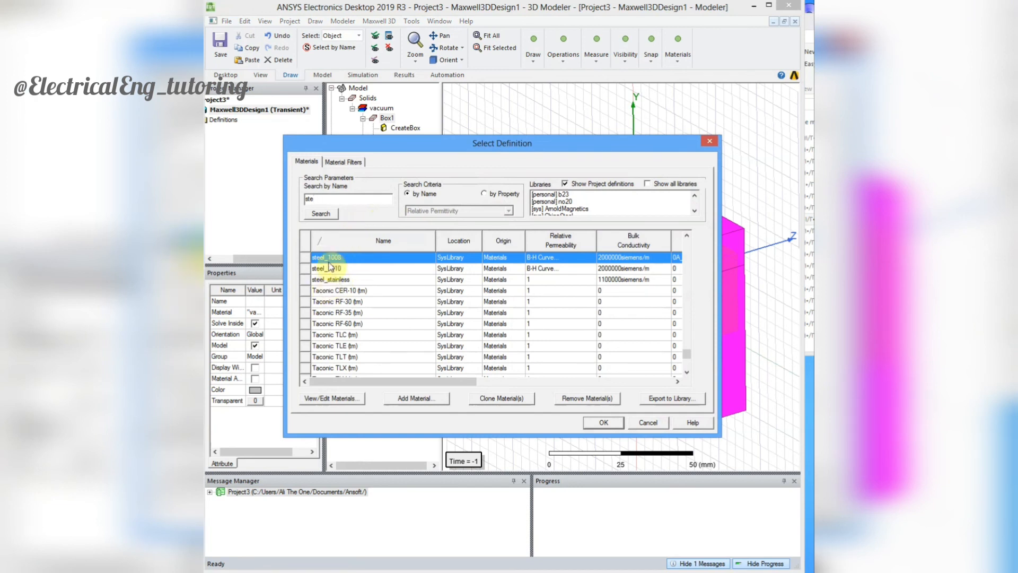
# Review the steel_1008 properties and its B-H curve, and assign the material to the core.
pyautogui.click(322, 398)
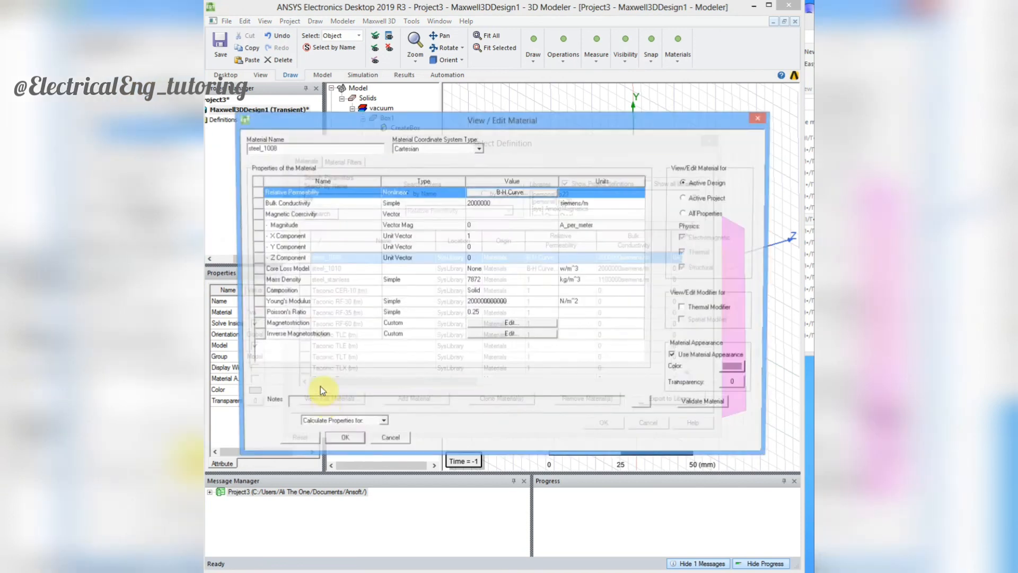
pyautogui.click(492, 192)
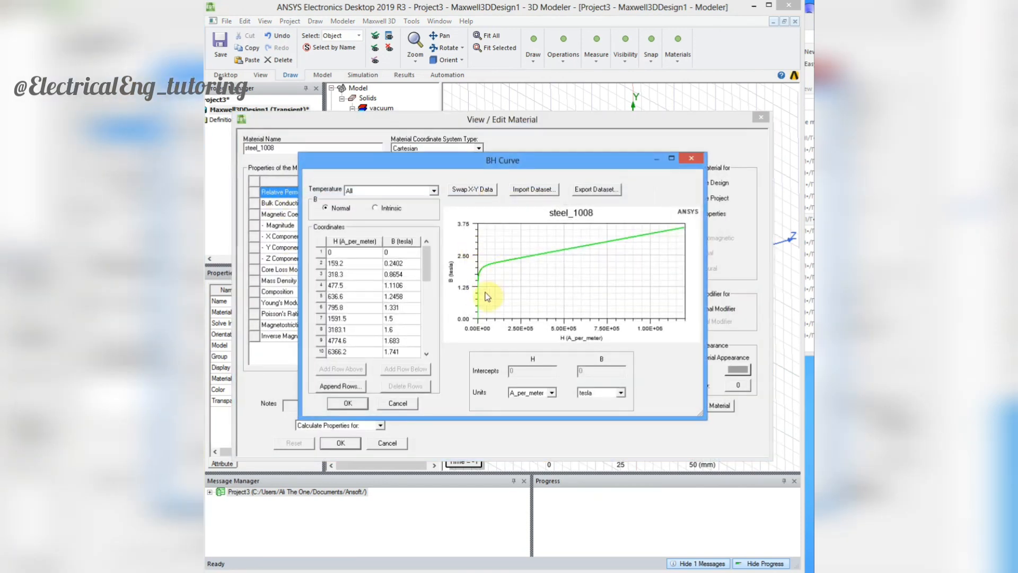
pyautogui.moveTo(427, 264)
pyautogui.mouseDown()
pyautogui.moveTo(428, 315)
pyautogui.moveTo(429, 253)
pyautogui.mouseUp()
pyautogui.click(355, 402)
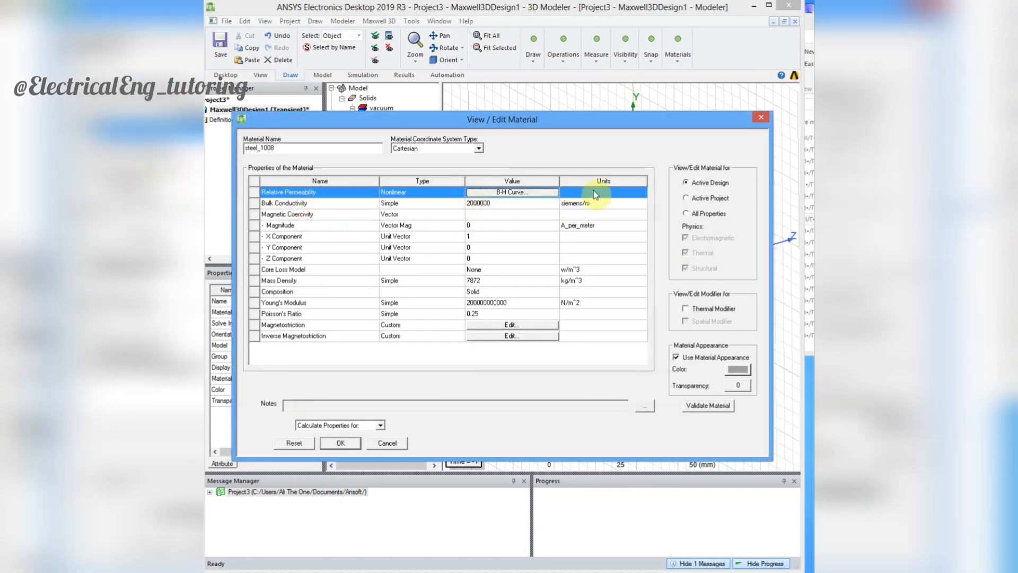
pyautogui.click(340, 445)
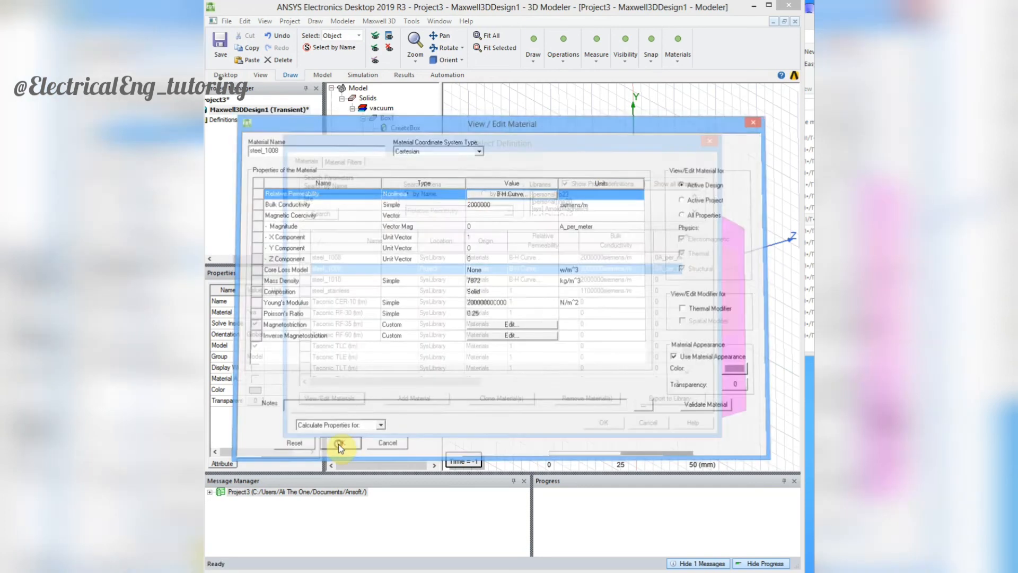
# Assign copper to both windings, high_V and low_v, reviewing the material's properties.
pyautogui.click(549, 250)
pyautogui.click(568, 245)
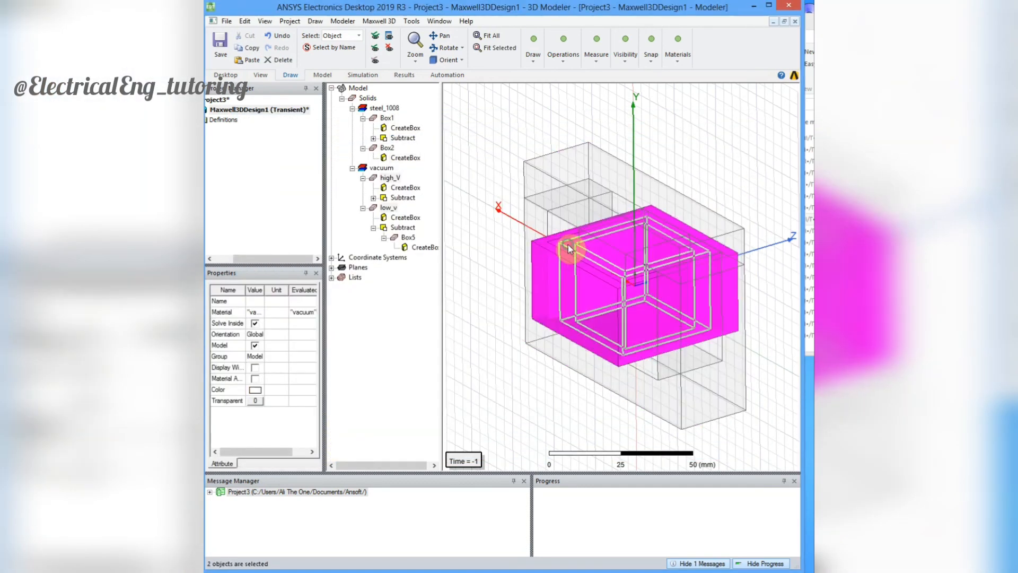
pyautogui.rightClick(568, 245)
pyautogui.click(616, 409)
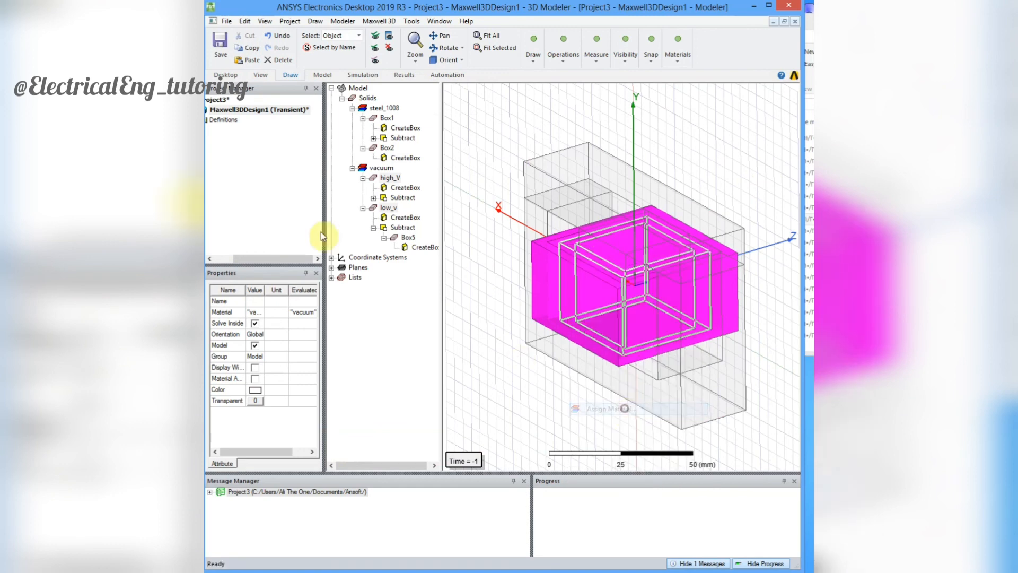
pyautogui.write('cop')
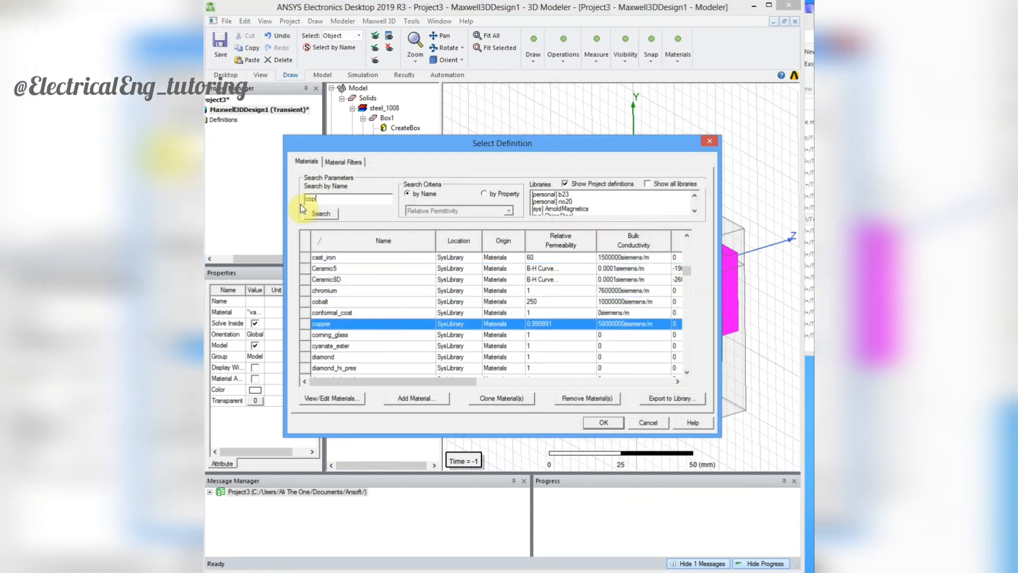
pyautogui.click(335, 399)
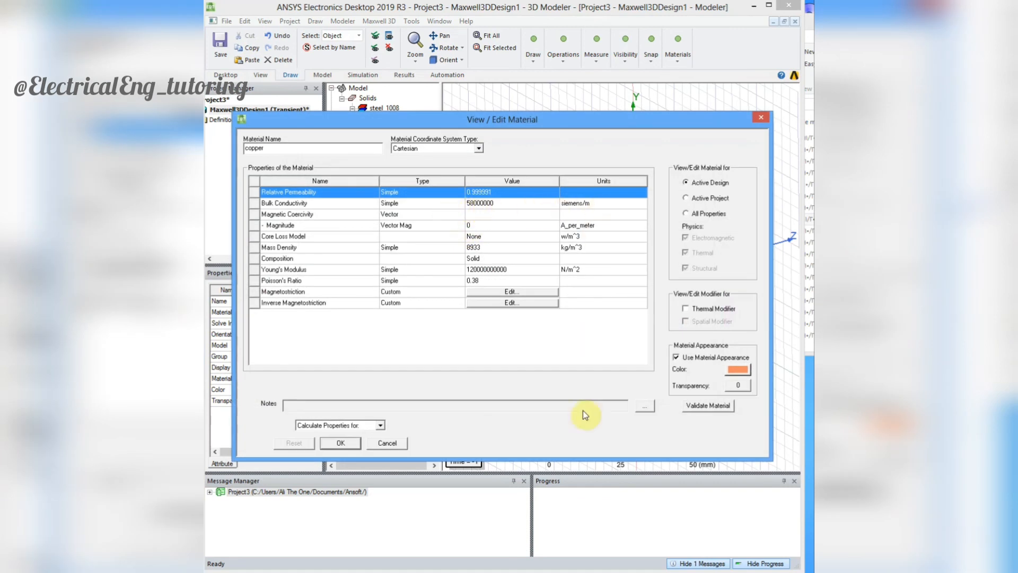
pyautogui.click(404, 442)
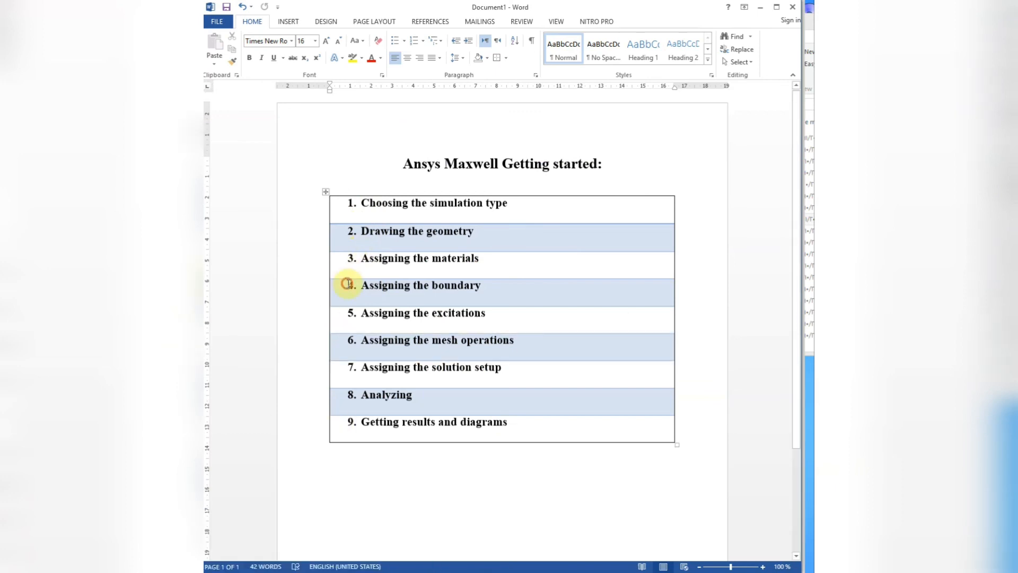
# Switch to the Word document and highlight workflow stages 4 to 9, from assigning the boundary to getting results.
pyautogui.moveTo(346, 285); pyautogui.dragTo(342, 419)
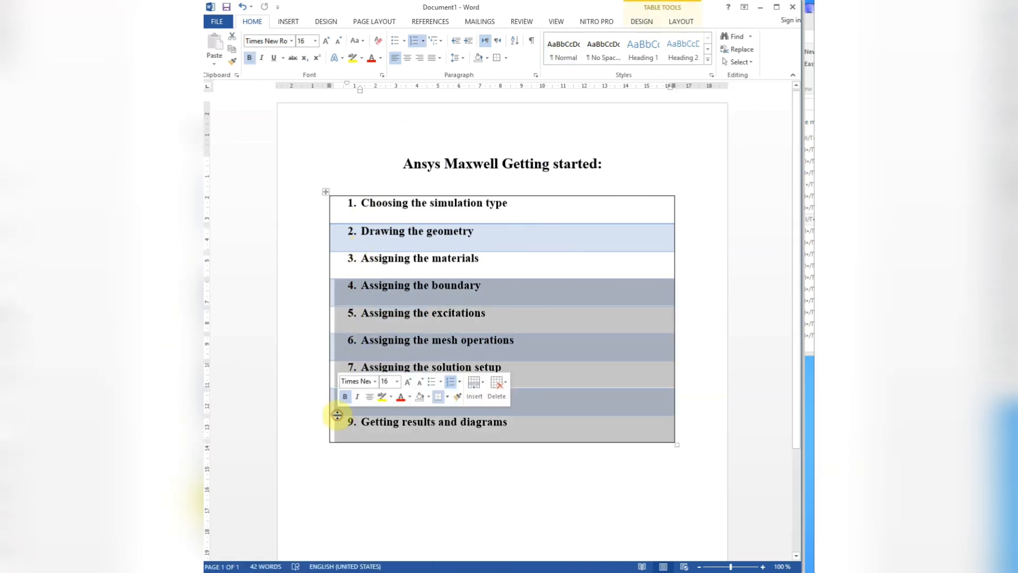